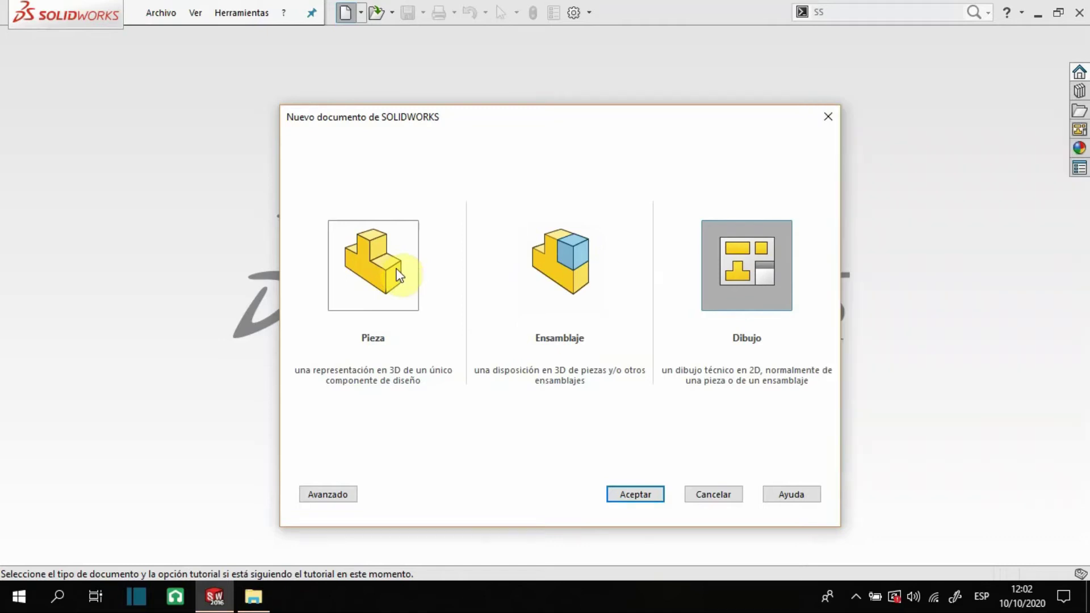
Create a new part document and start a sketch on the Planta plane
double_click(398, 275)
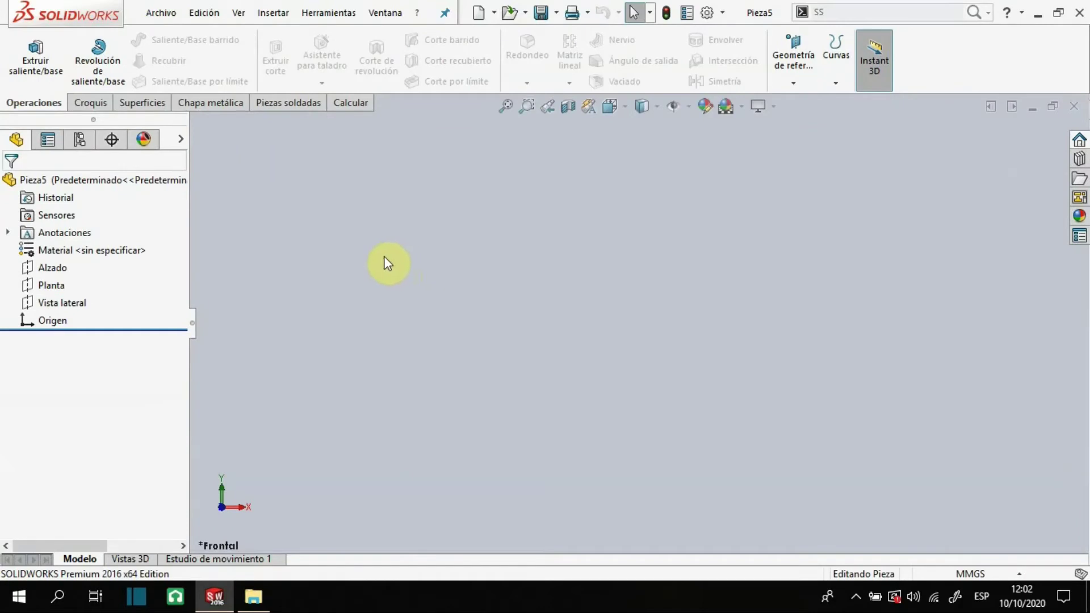
left_click(52, 271)
right_click(49, 270)
left_click(318, 272)
left_click(318, 271)
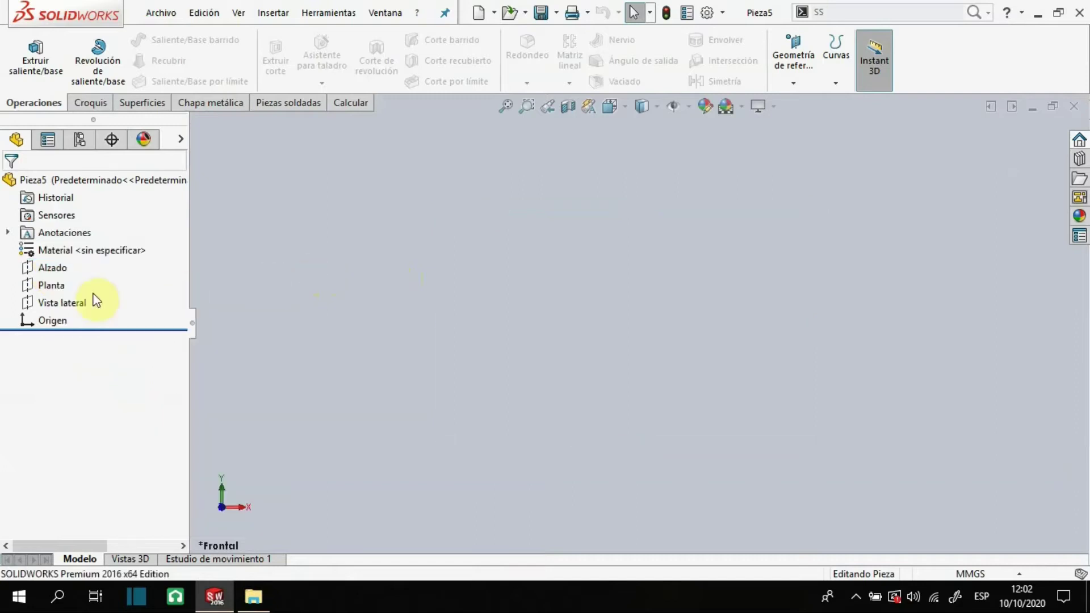
right_click(57, 284)
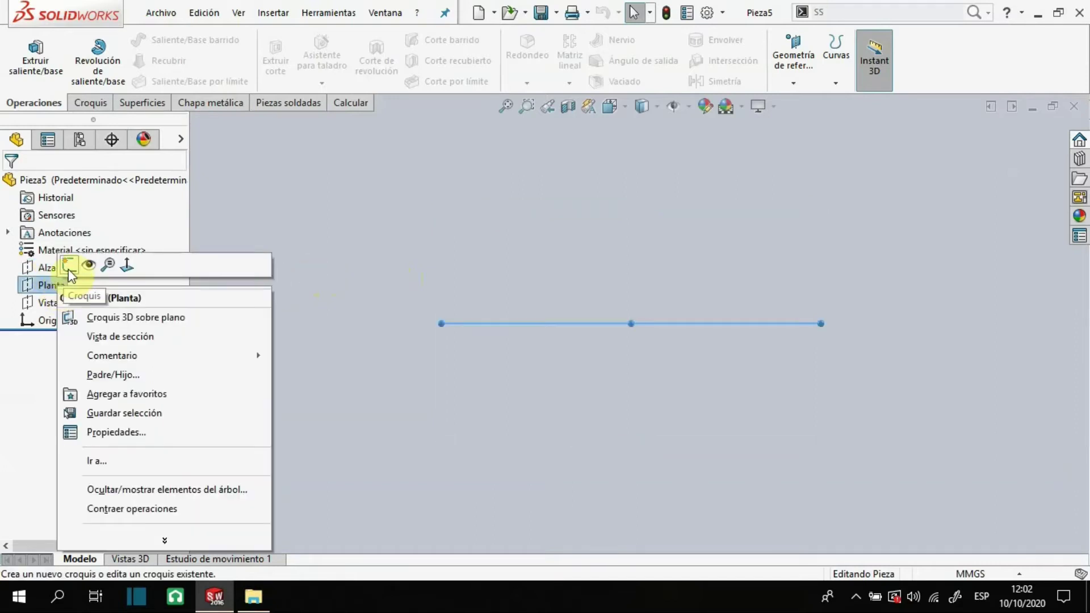
left_click(69, 272)
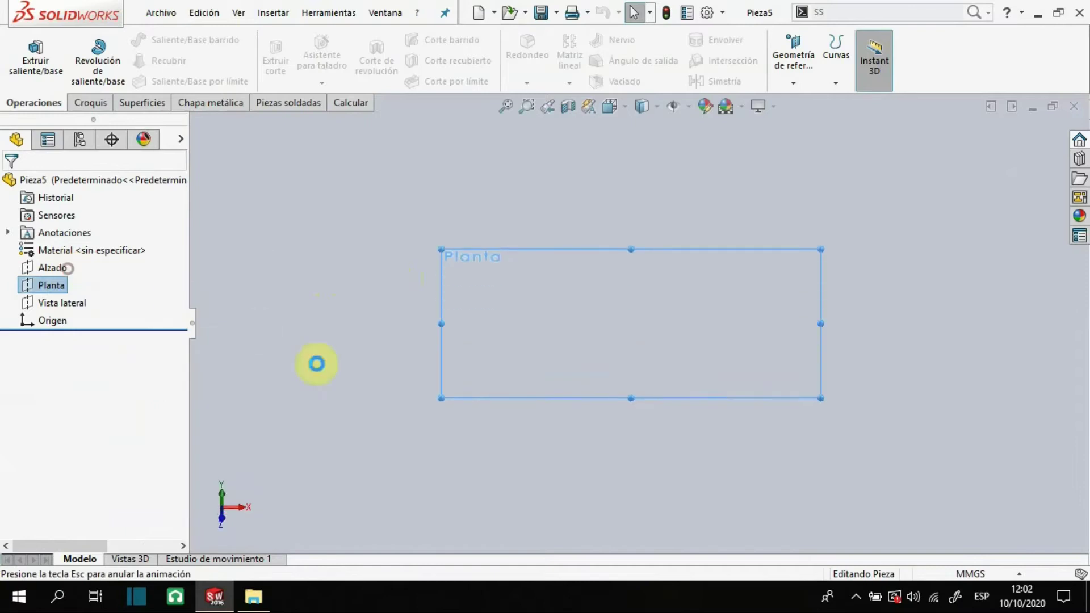
Sketch a 120 mm diameter circle centred on the origin
key("s")
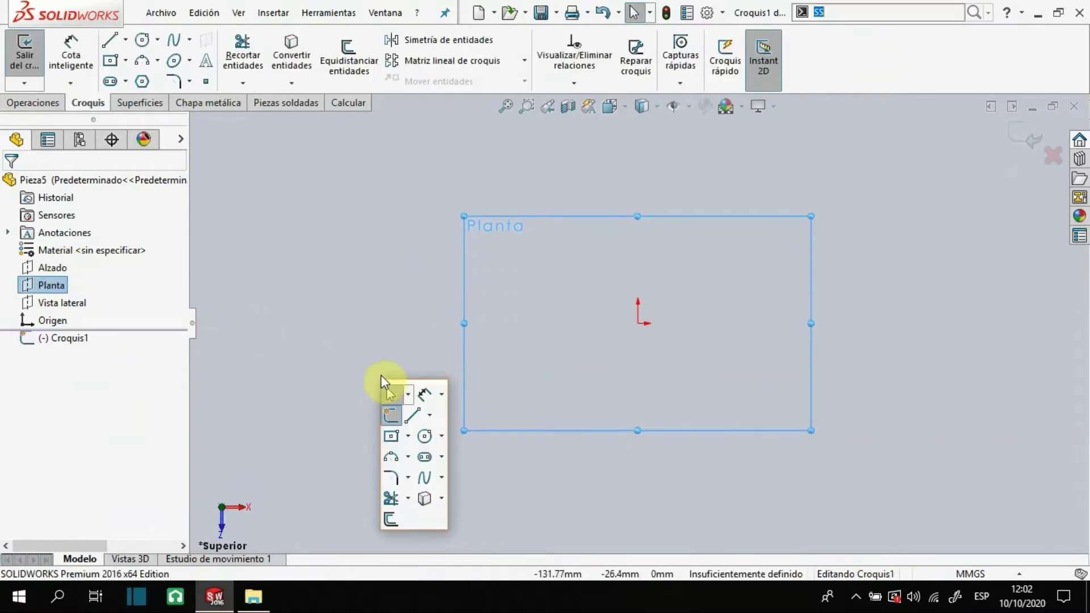
left_click(430, 446)
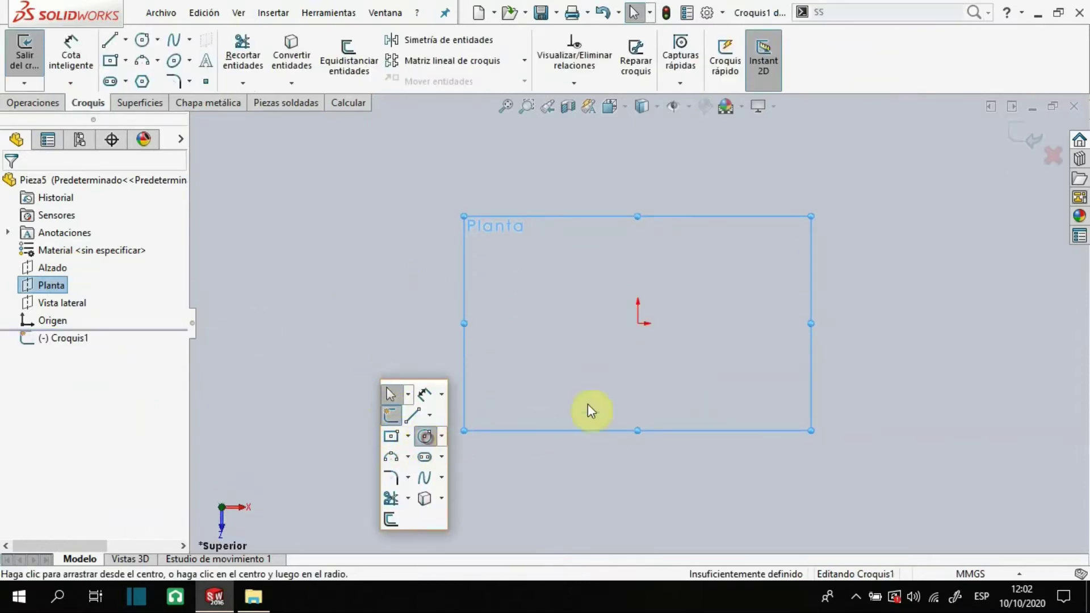
left_click(638, 324)
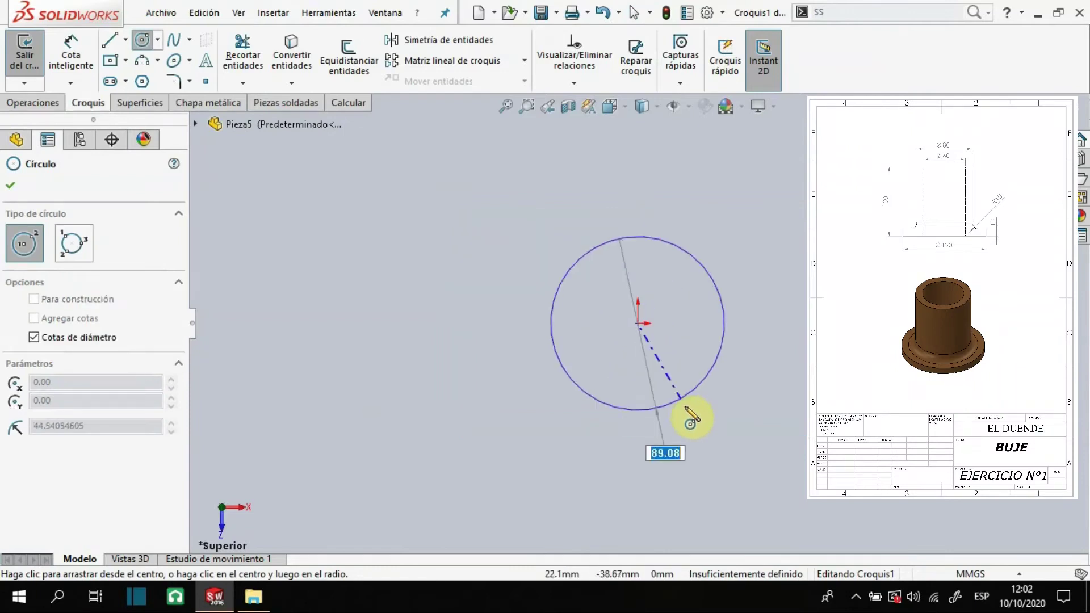
type("120")
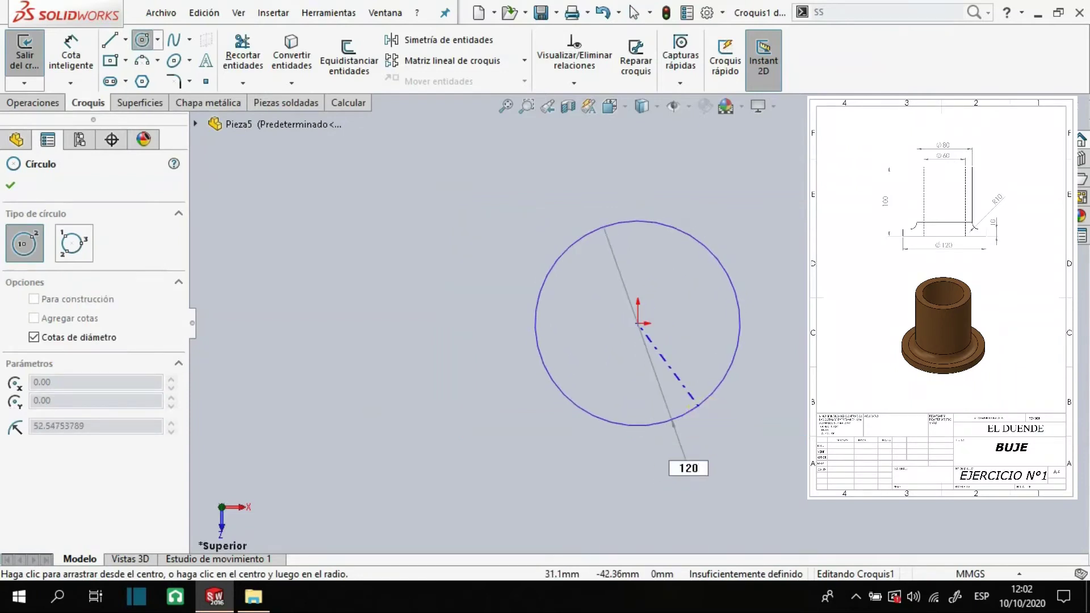
key("Return")
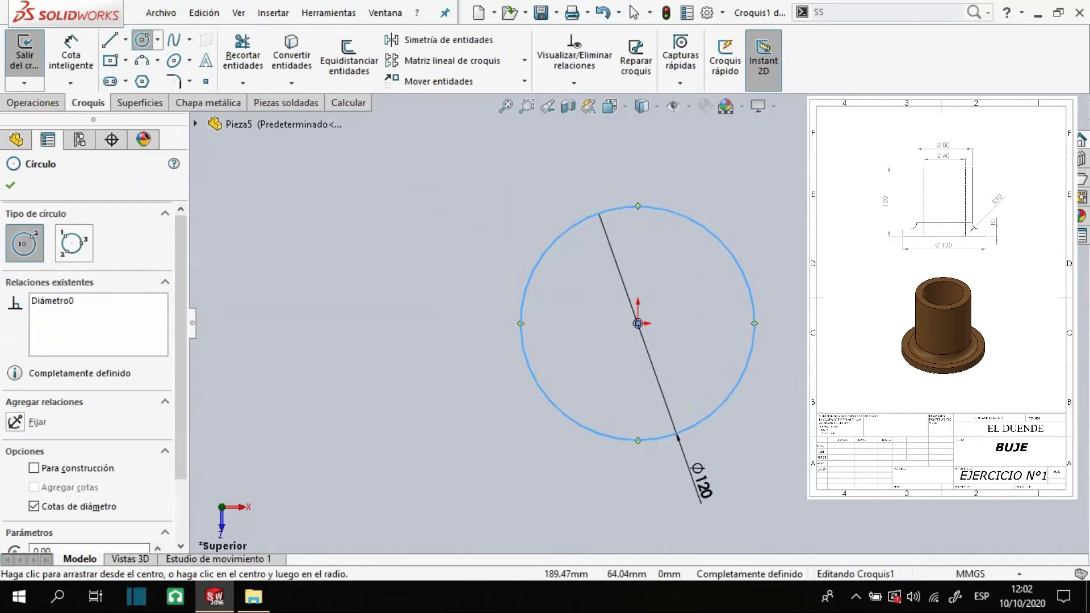
key("s")
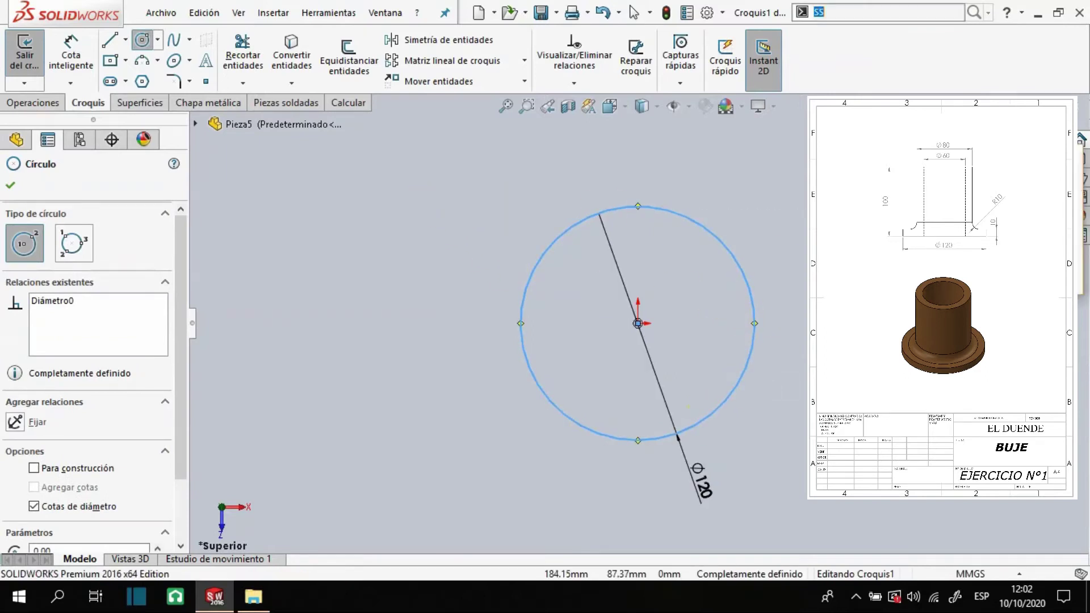
key("Escape")
key("Escape")
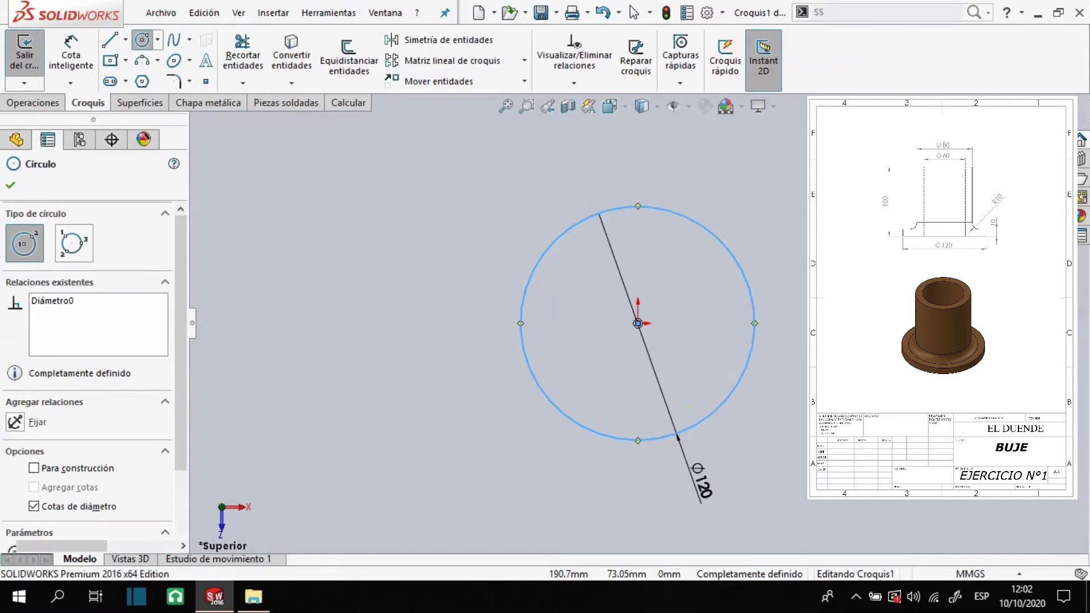
Extrude the 120 mm circle to a depth of 10 mm as the flange disc
mouse_move(801, 267)
middle_mouse_down()
mouse_move(774, 189)
mouse_move(803, 153)
mouse_move(795, 156)
middle_mouse_up()
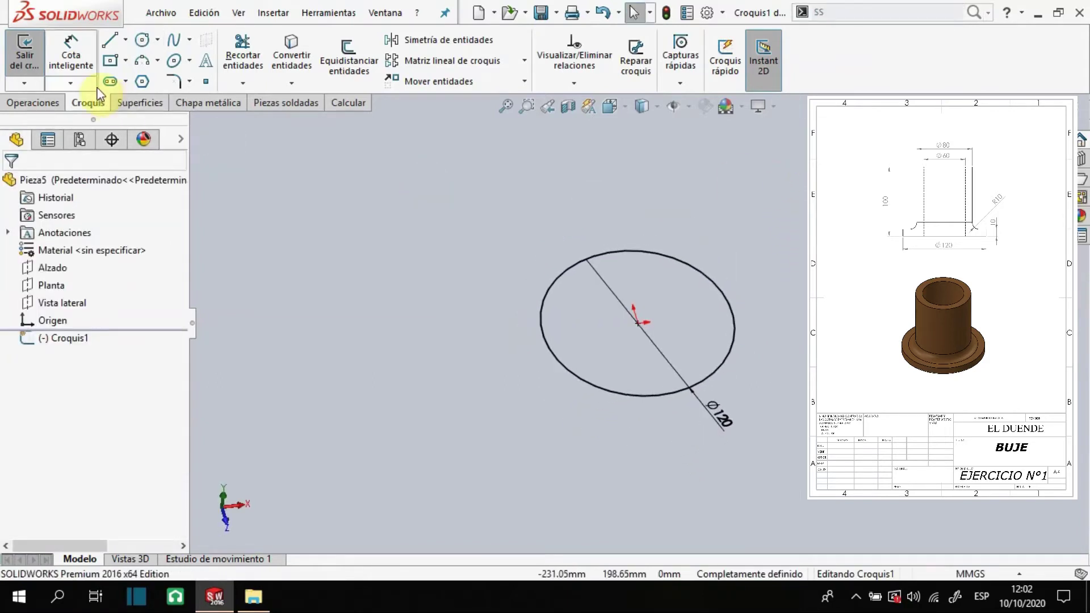
left_click(34, 102)
left_click(36, 58)
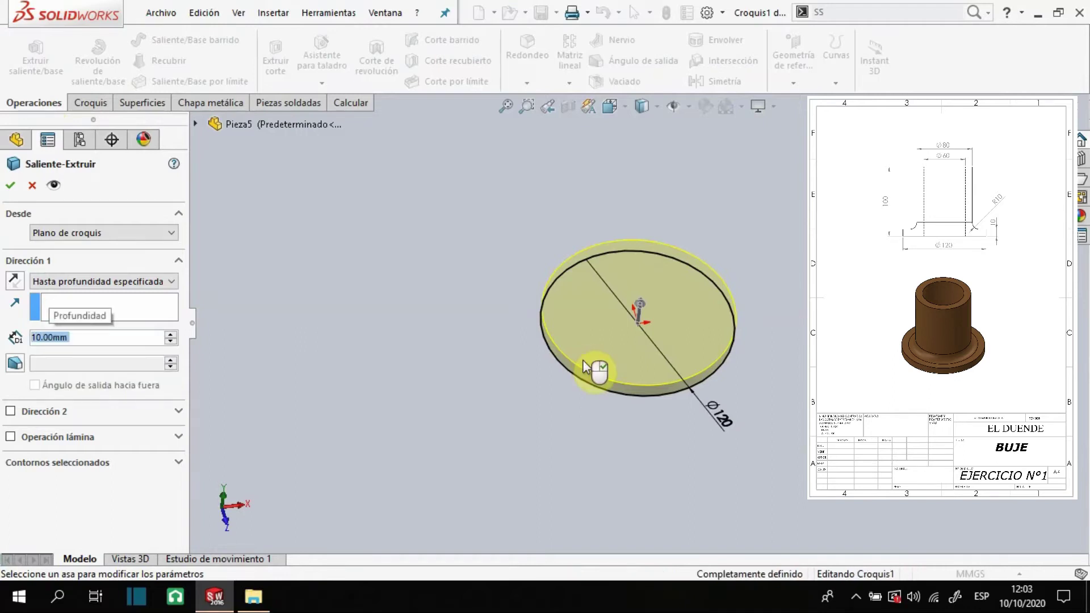
right_click(672, 340)
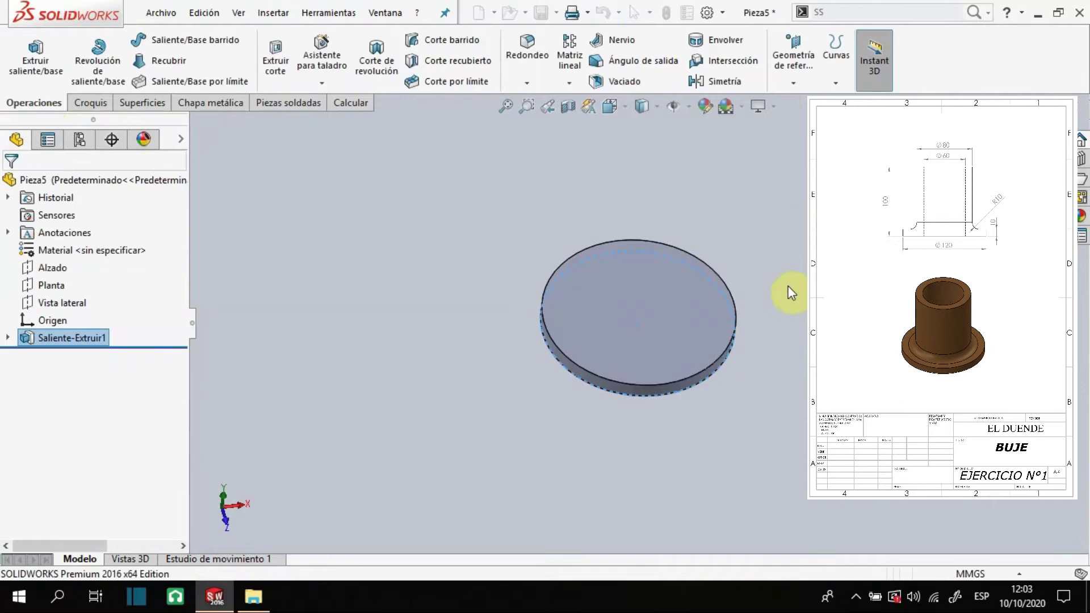
Start a sketch on the disc's upper face and draw a 60 mm diameter circle centred on the origin
left_click(631, 306)
right_click(632, 305)
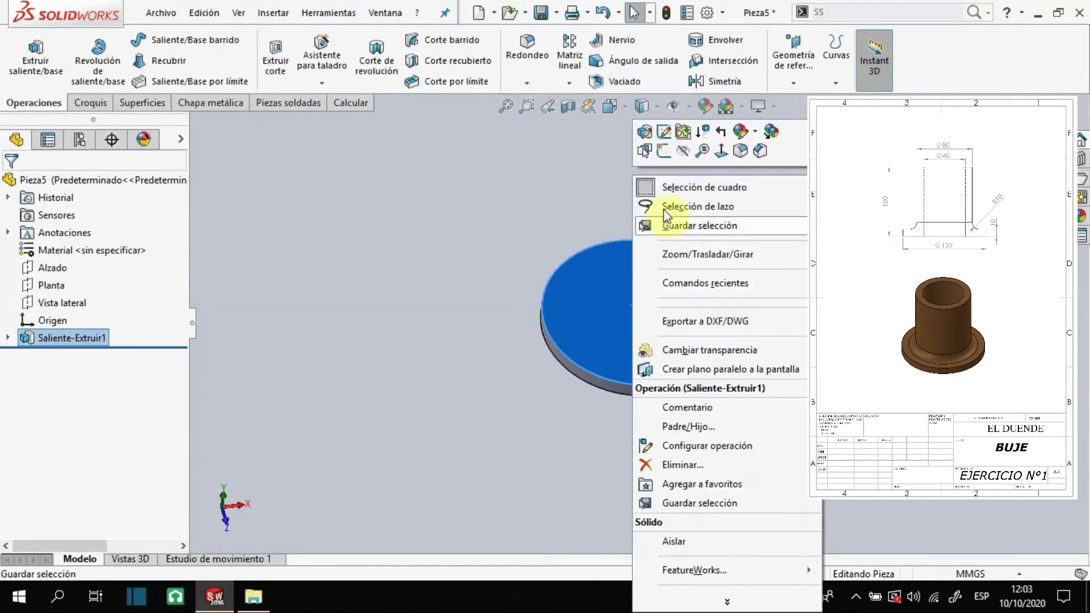
left_click(663, 153)
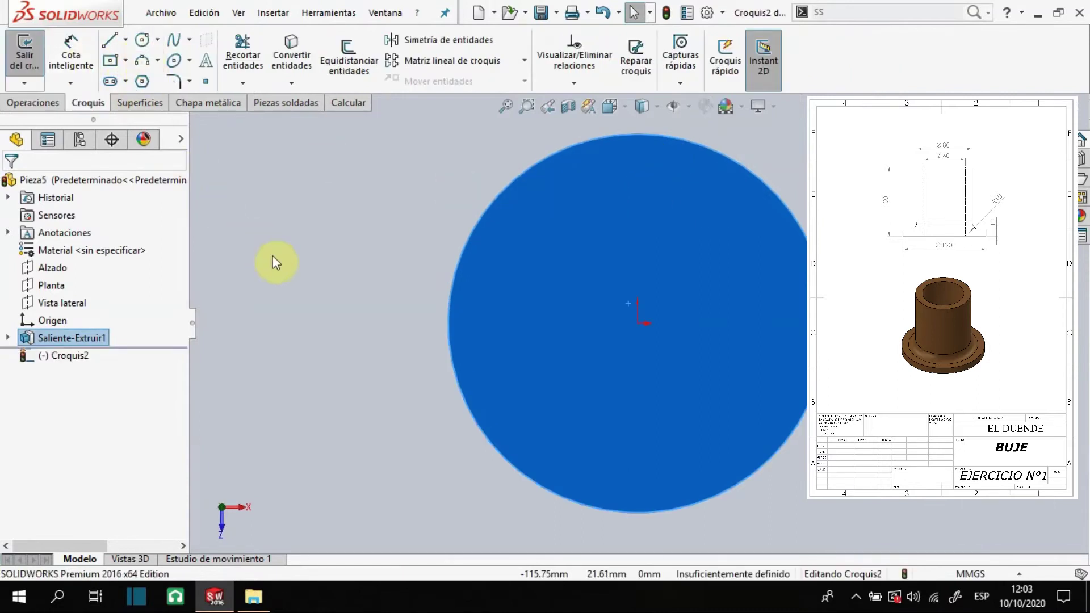
key("s")
left_click(318, 316)
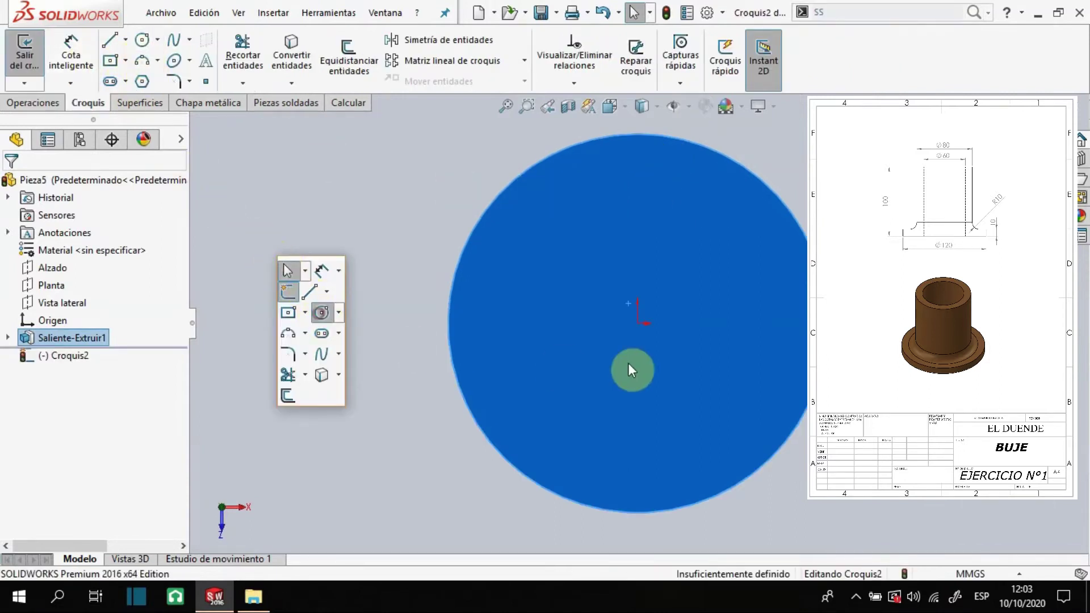
left_click(638, 324)
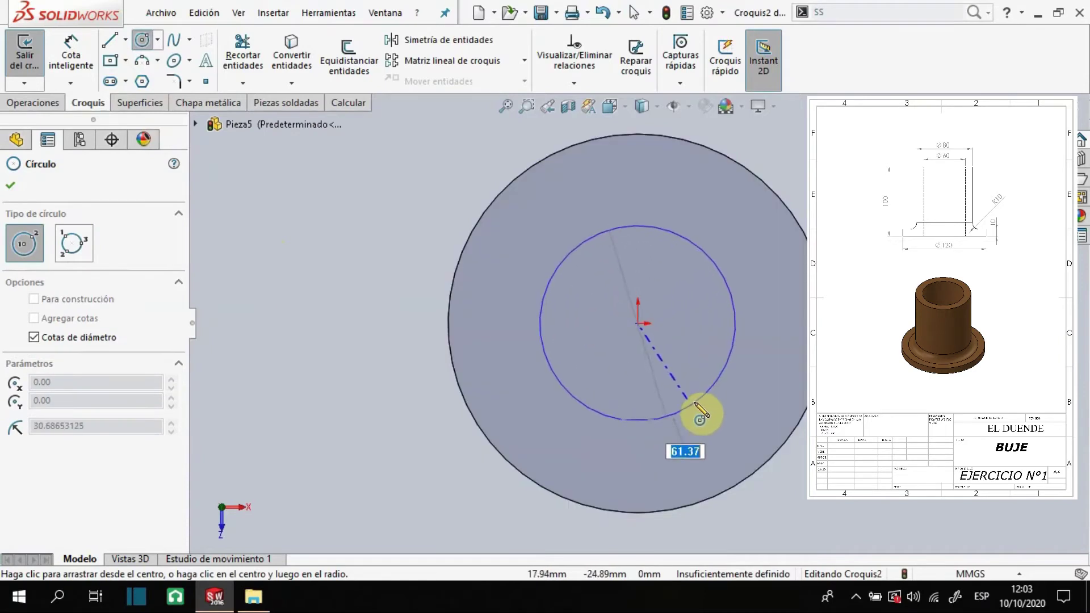
type("60")
key("Return")
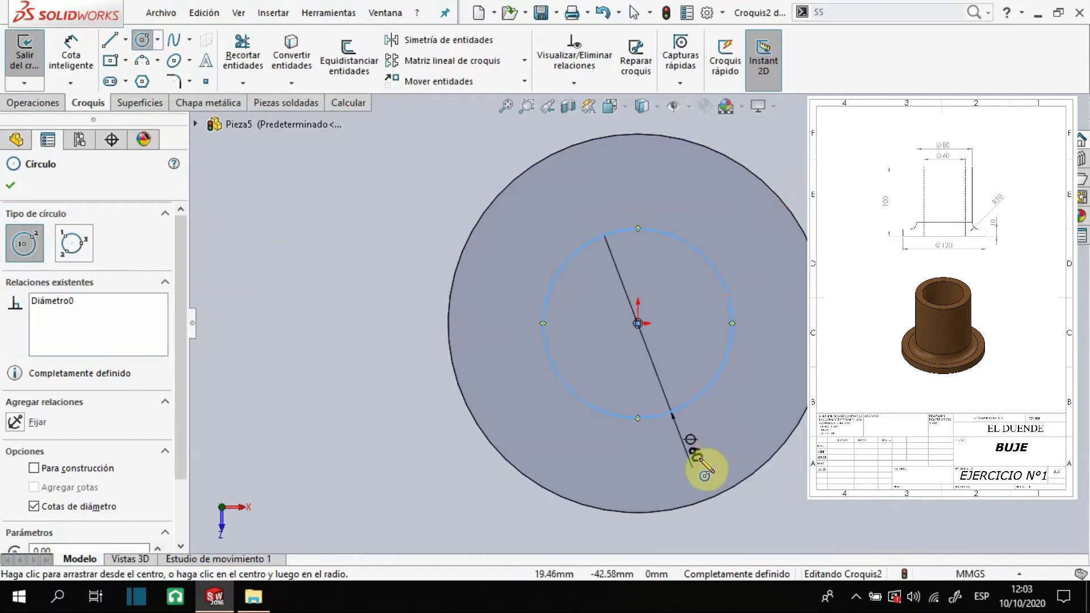
key("Escape")
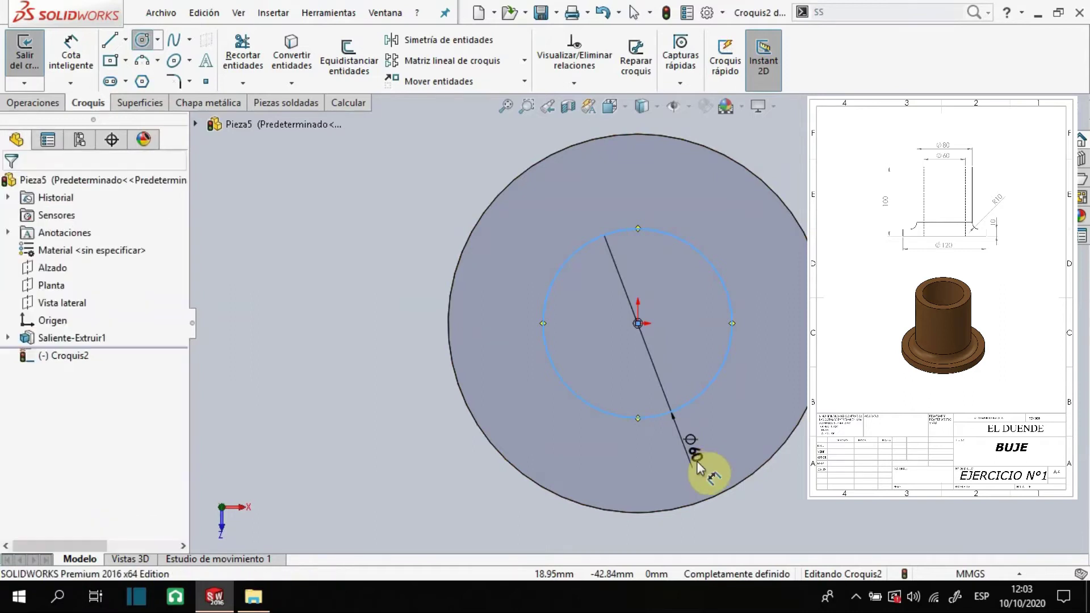
Set the diameter of the circle on the disc's upper face to 80 mm
double_click(696, 459)
double_click(705, 459)
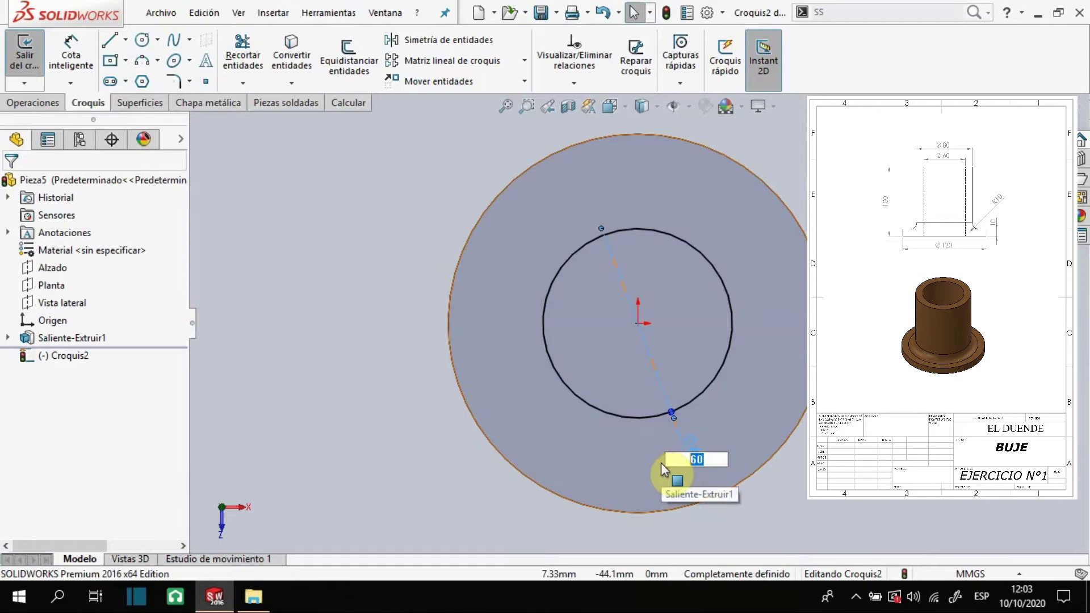
type("80")
key("Return")
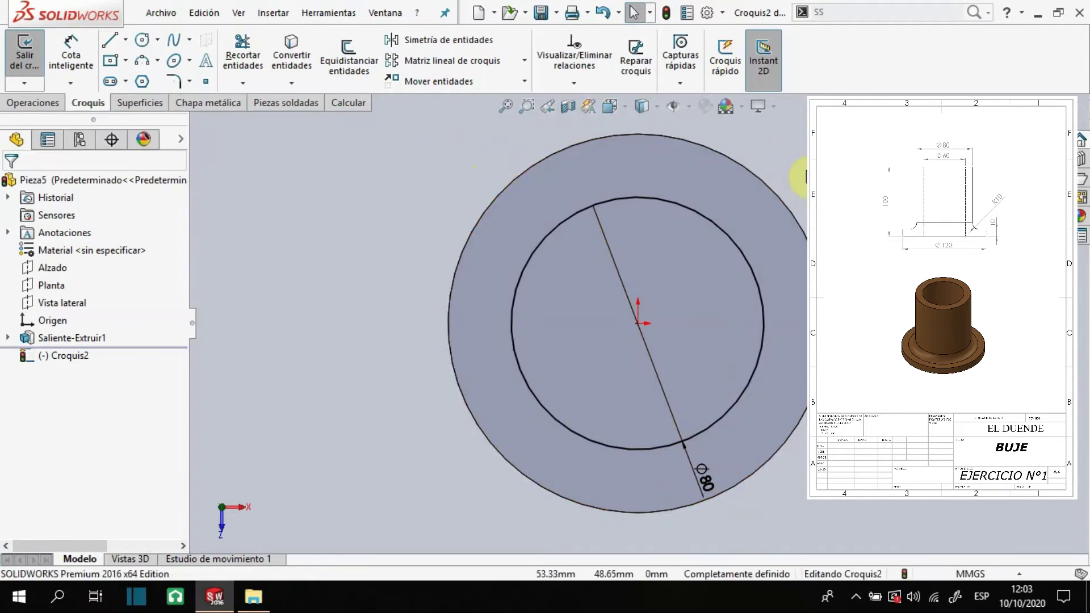
Close the sketch and extrude the 80 mm circle upward 90 mm, merged with the flange disc
key("w")
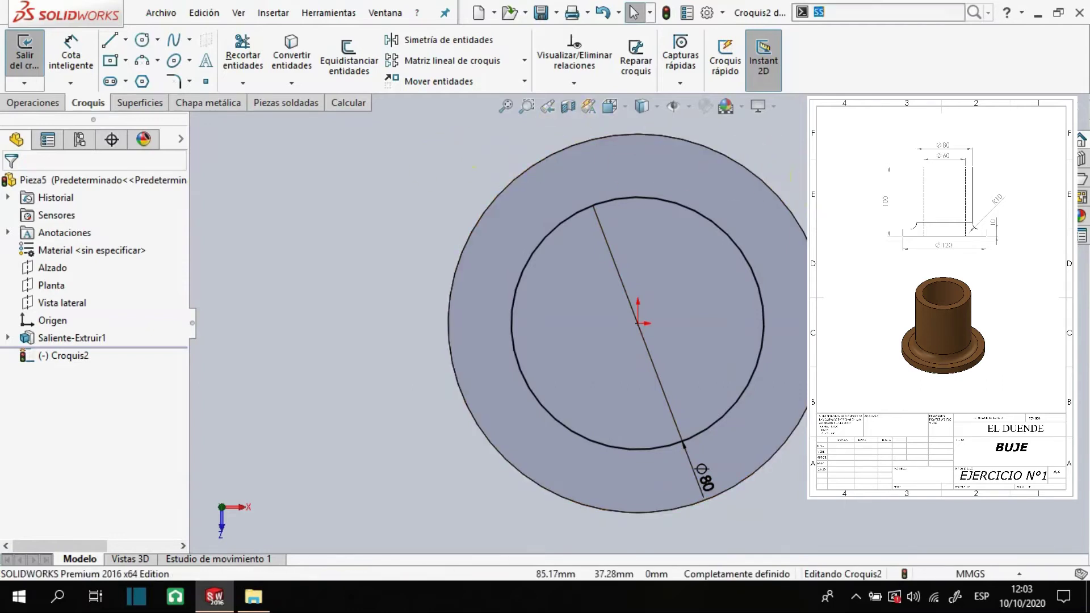
key("Escape")
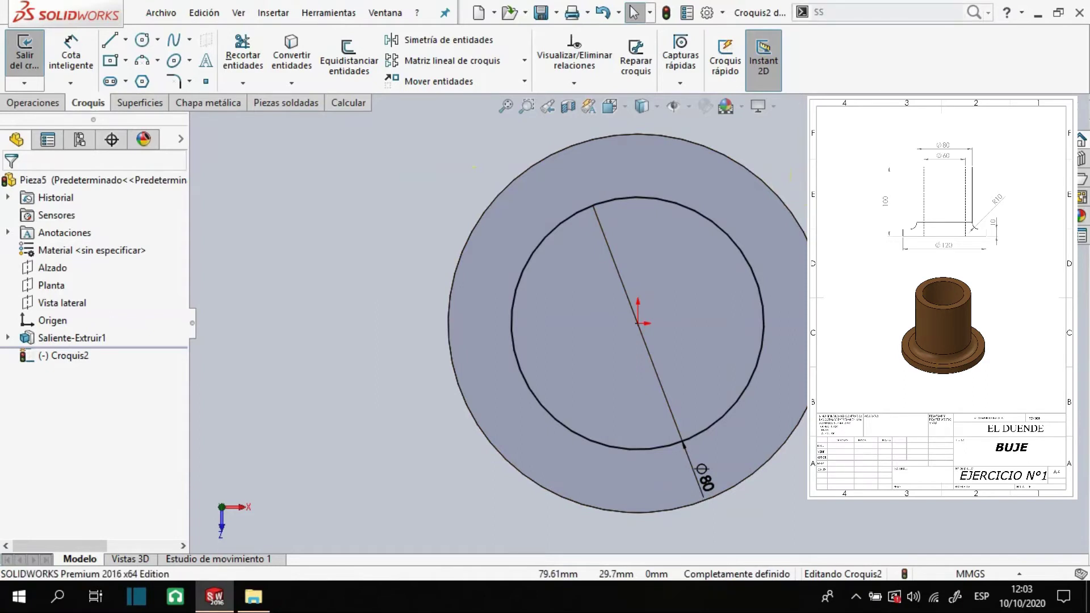
key("ctrl+7")
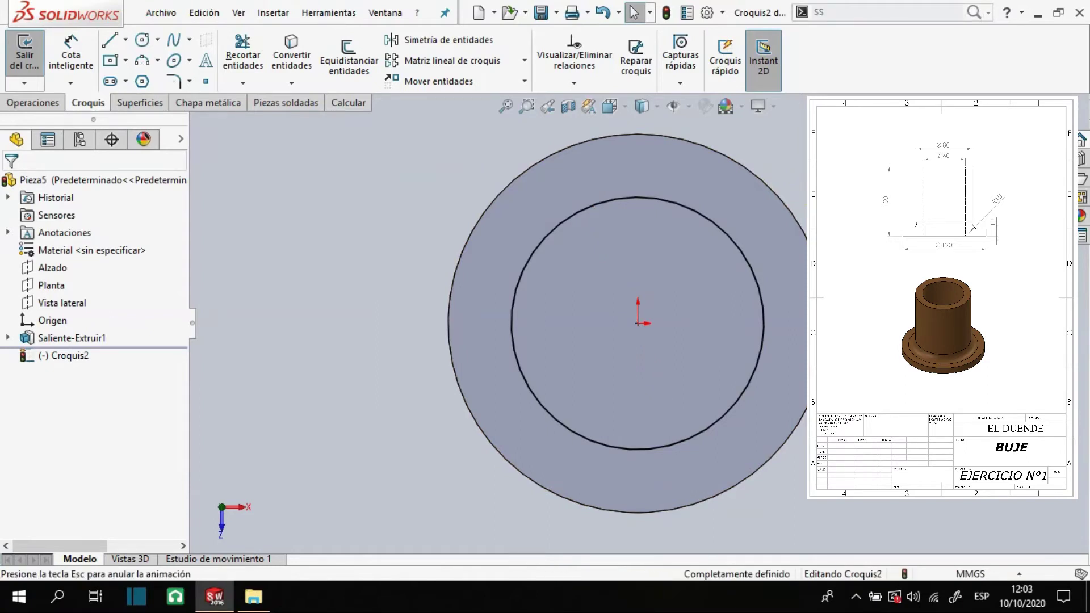
key("ctrl+b")
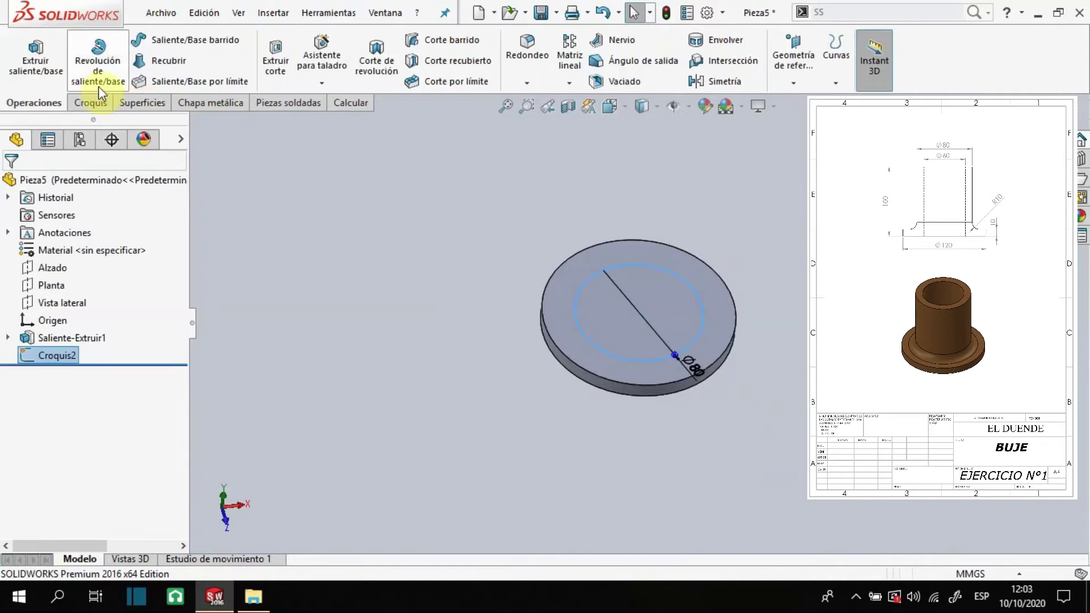
left_click(38, 60)
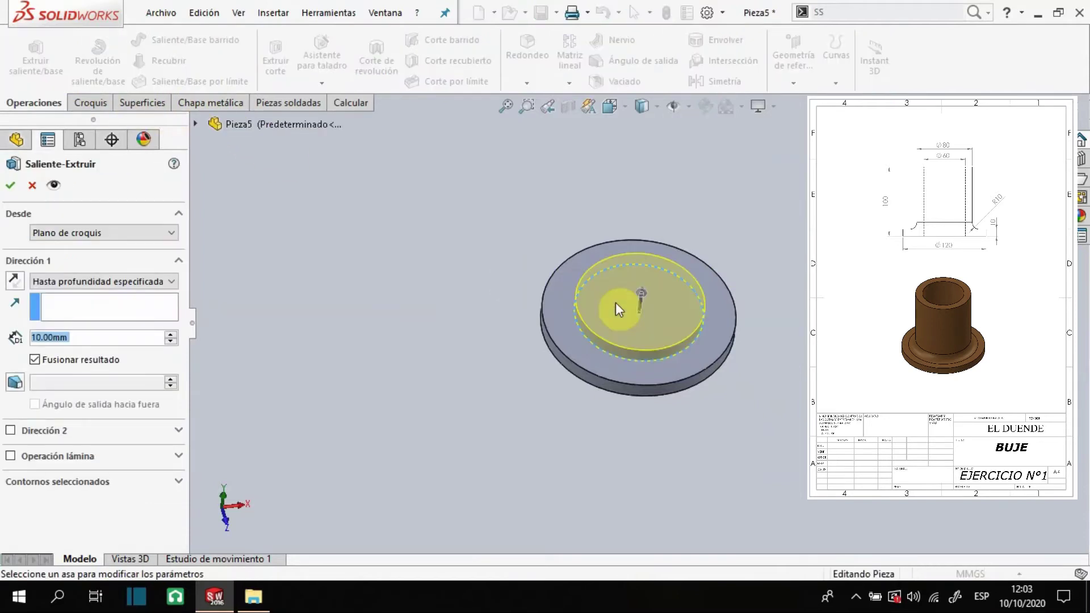
type("90")
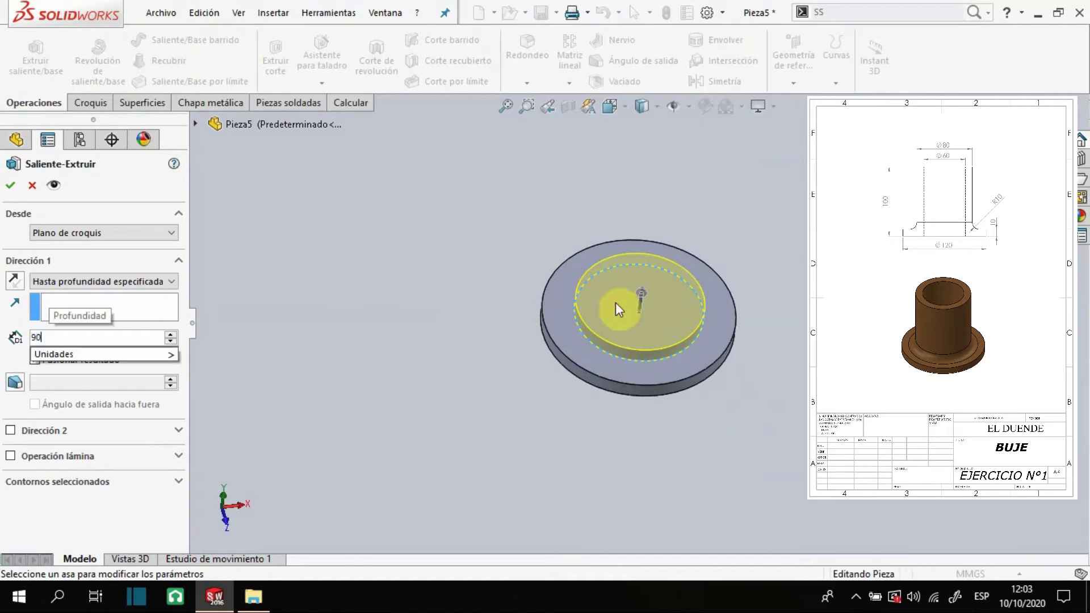
key("Return")
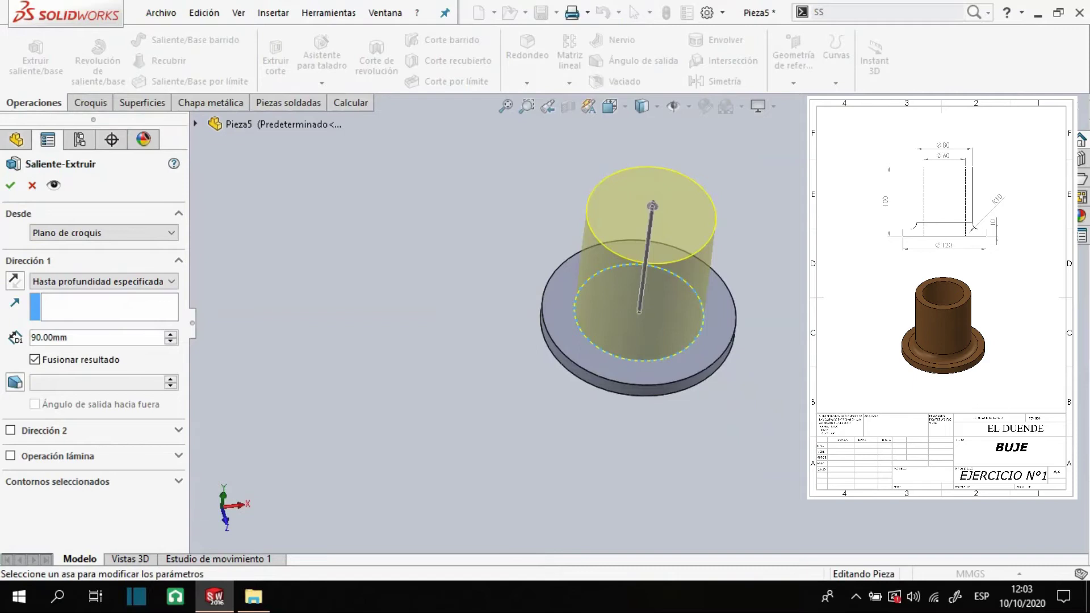
left_click(667, 246)
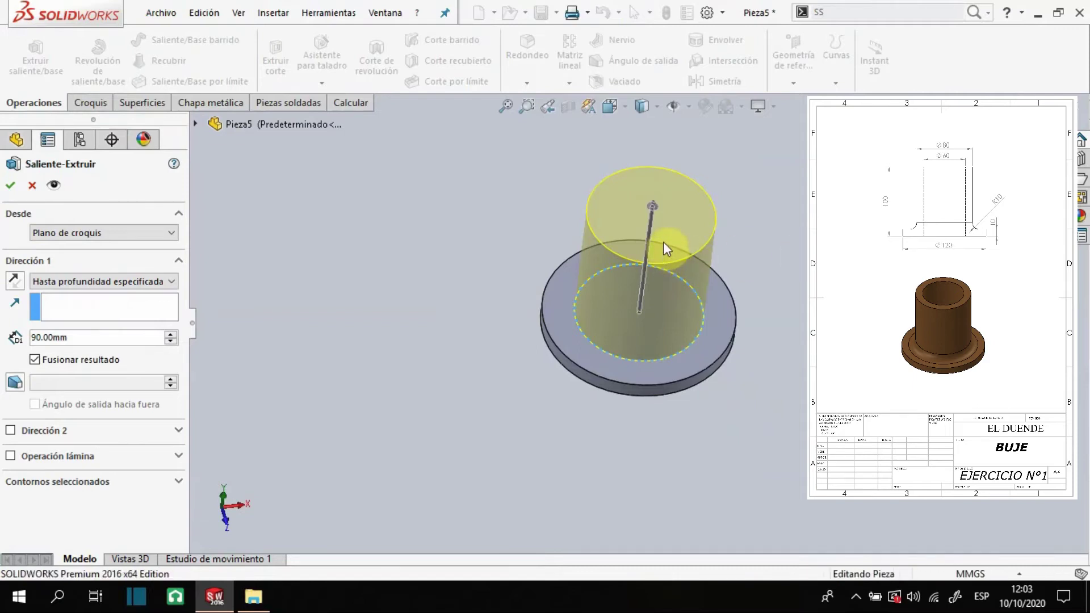
Start a sketch on the cylinder's upper end face and draw a 60 mm diameter circle centred on the origin
right_click(670, 228)
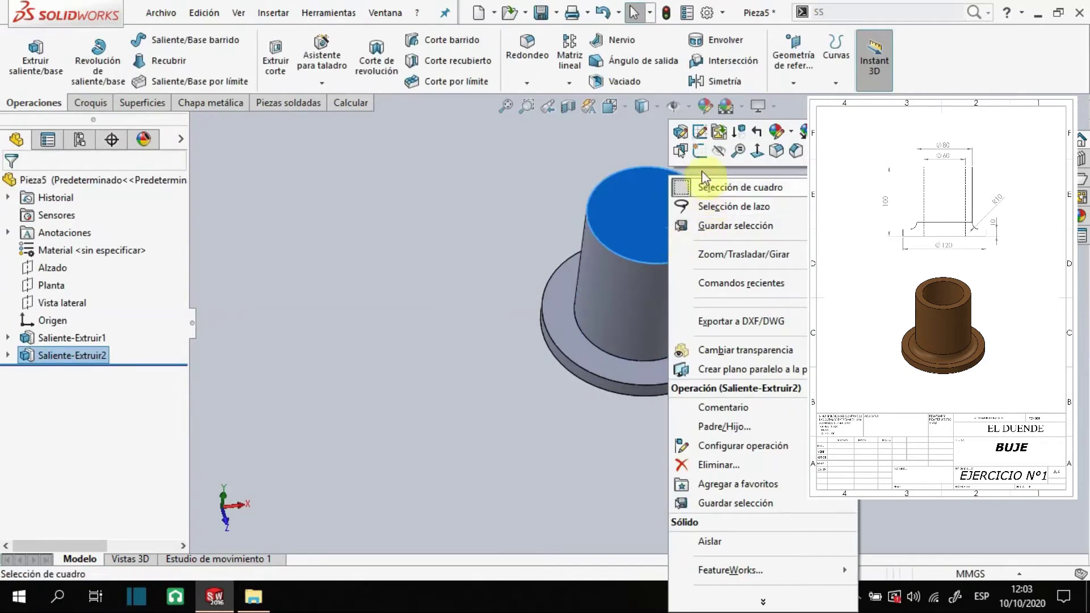
left_click(699, 150)
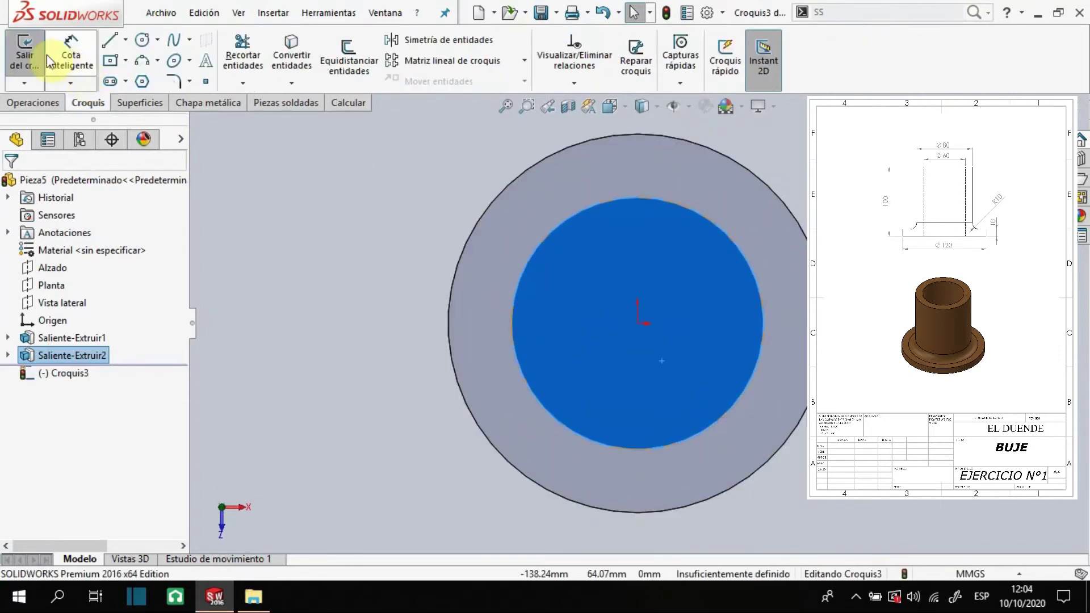
left_click(142, 40)
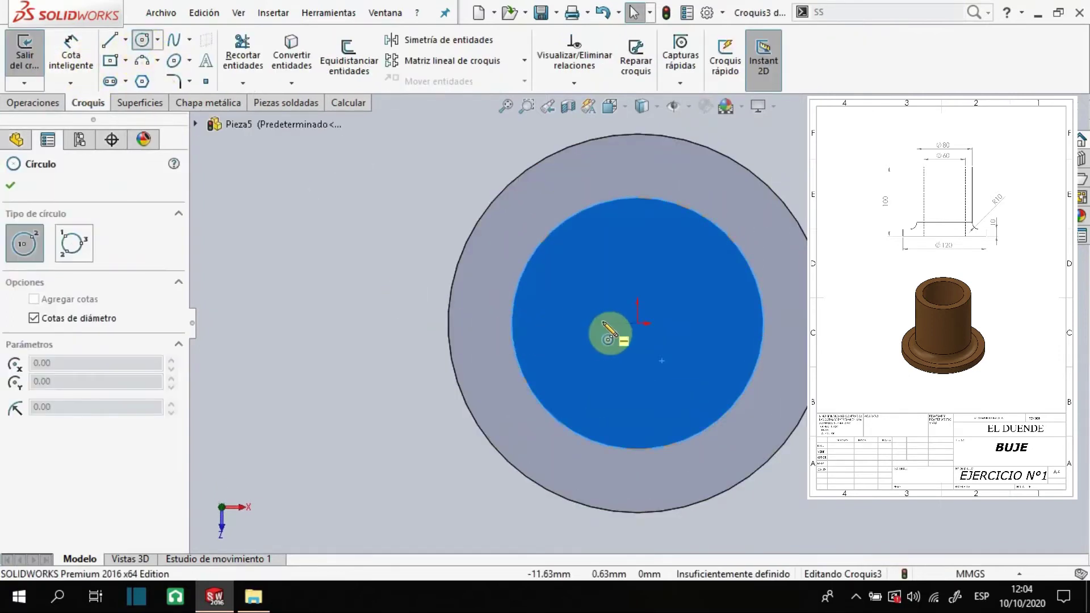
left_click(638, 323)
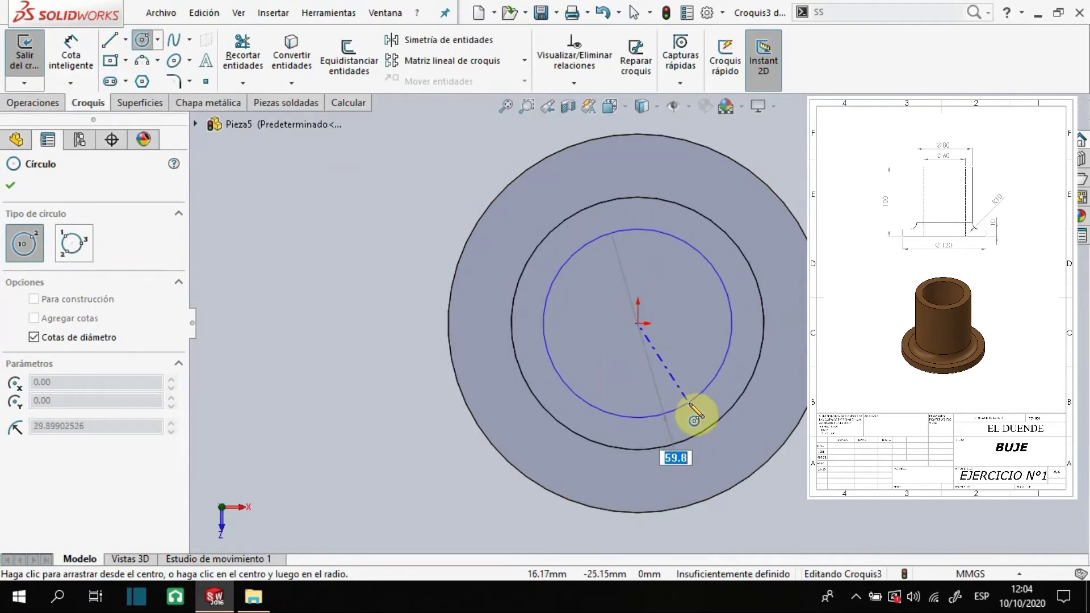
type("60")
key("Return")
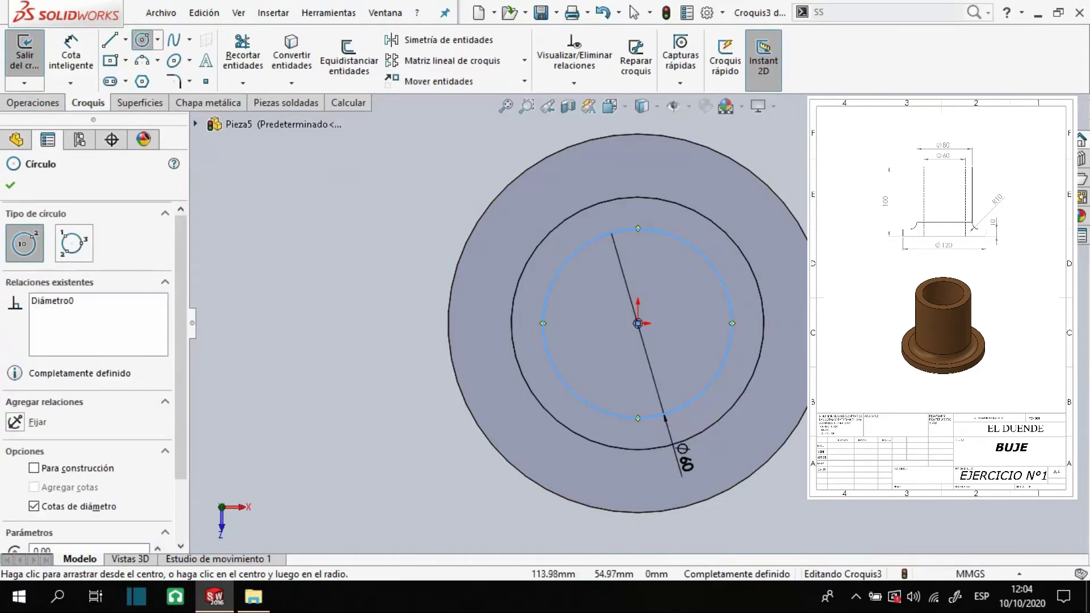
Close the sketch and cut the 60 mm circle through the whole part with the Por todo end condition
left_click(1057, 128)
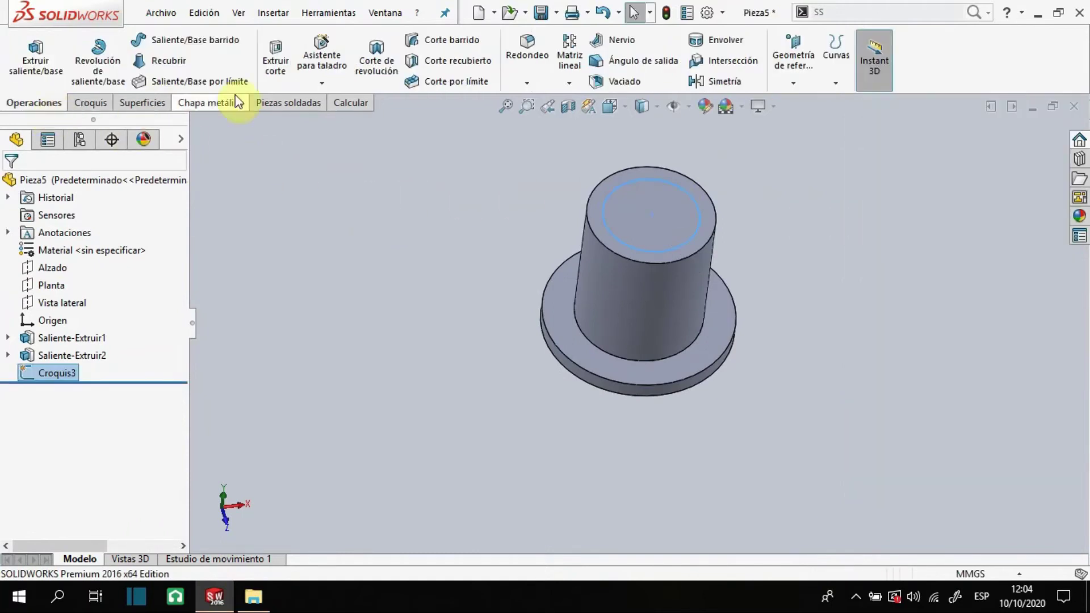
left_click(275, 56)
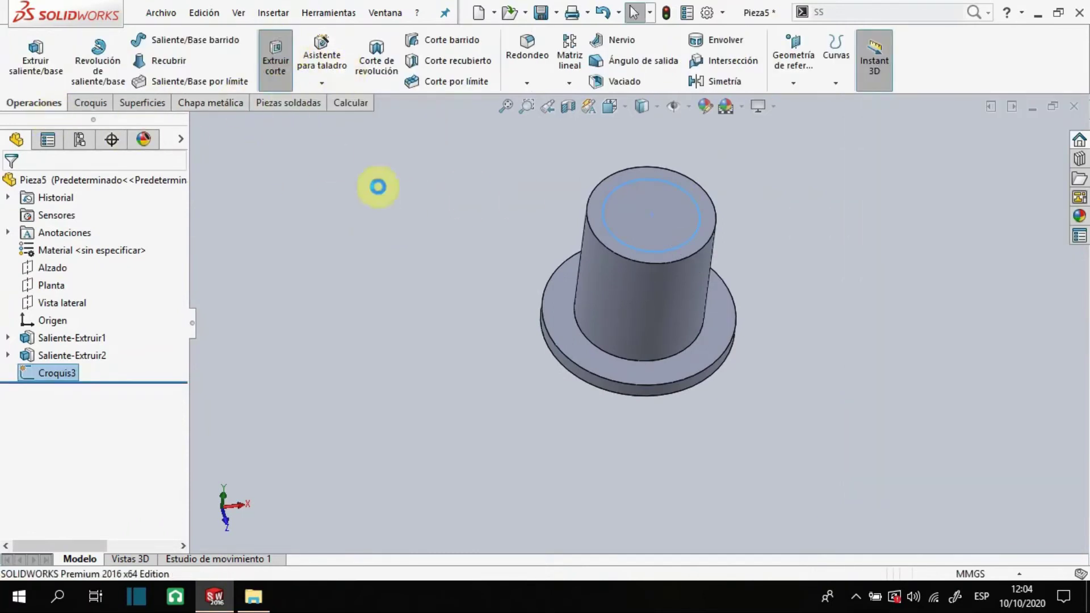
left_click(663, 220)
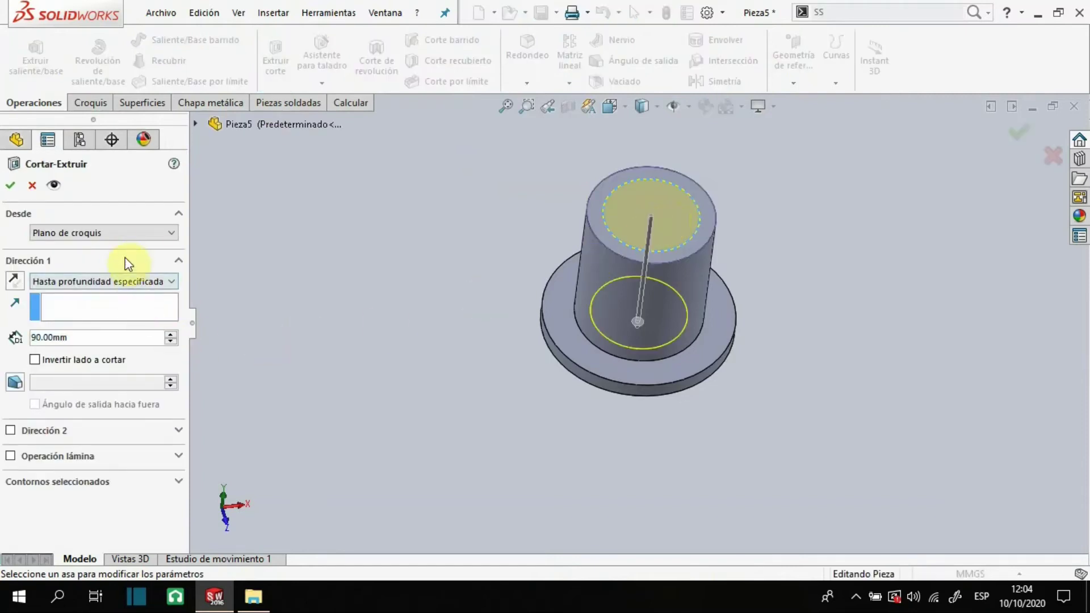
left_click(126, 278)
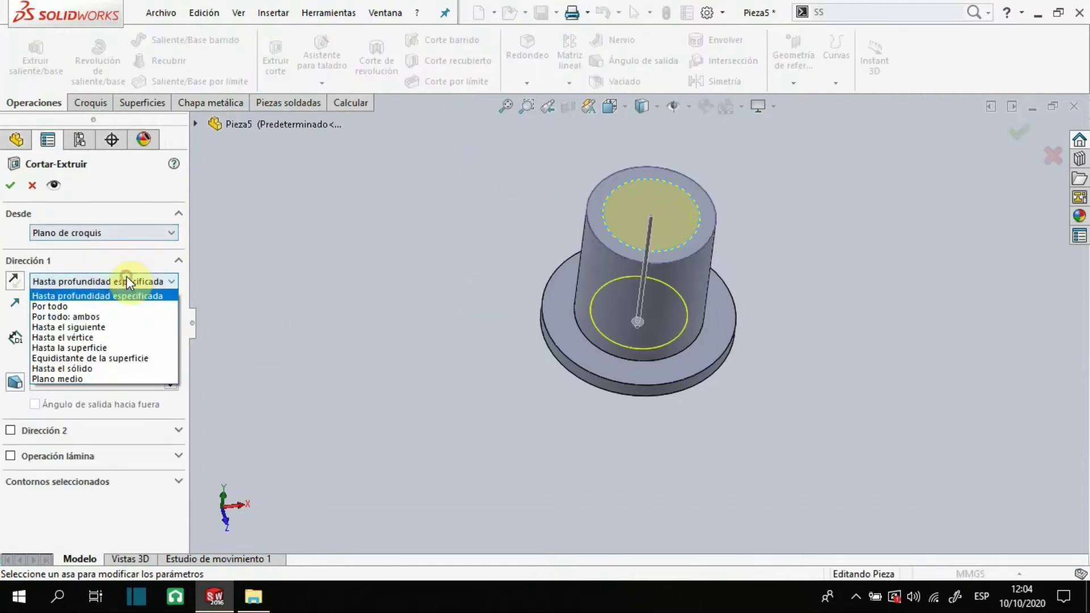
left_click(65, 308)
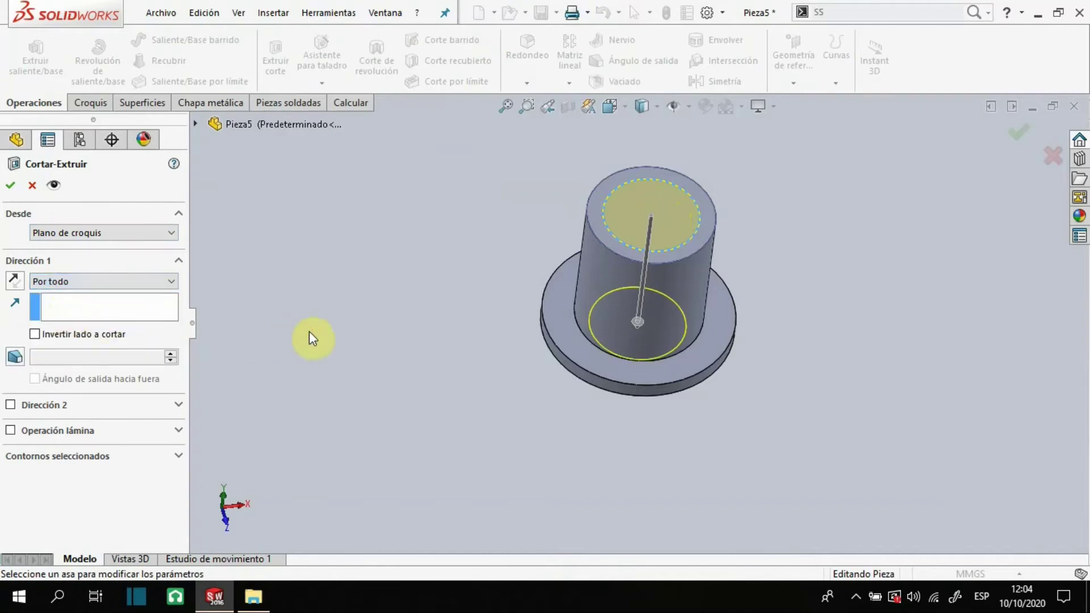
left_click(10, 185)
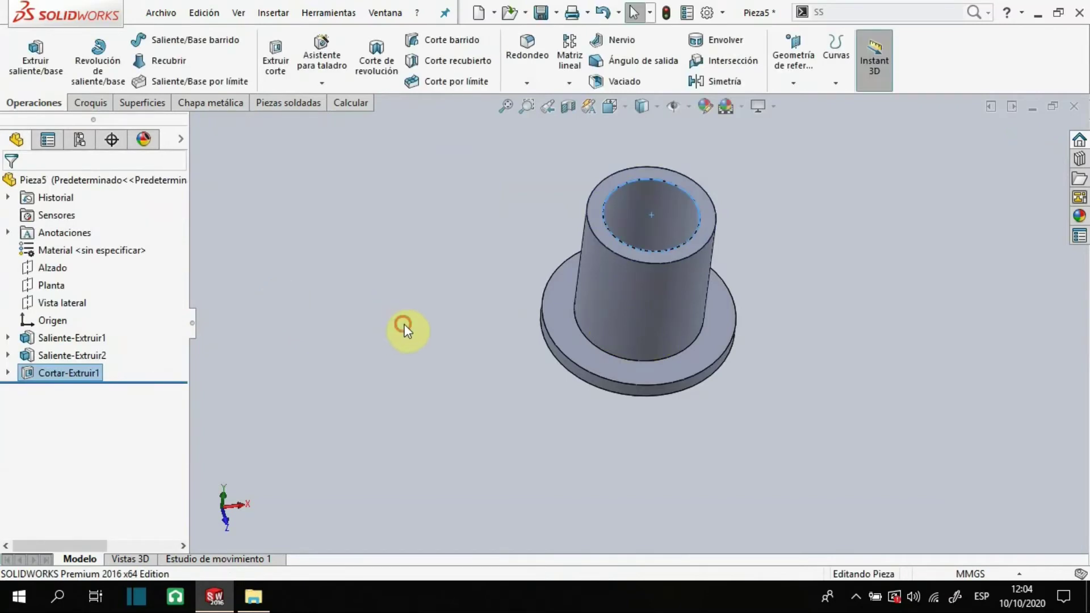
Fillet the edge where the cylinder meets the flange's upper face with a 10 mm radius
middle_click_drag(438, 338, 417, 282)
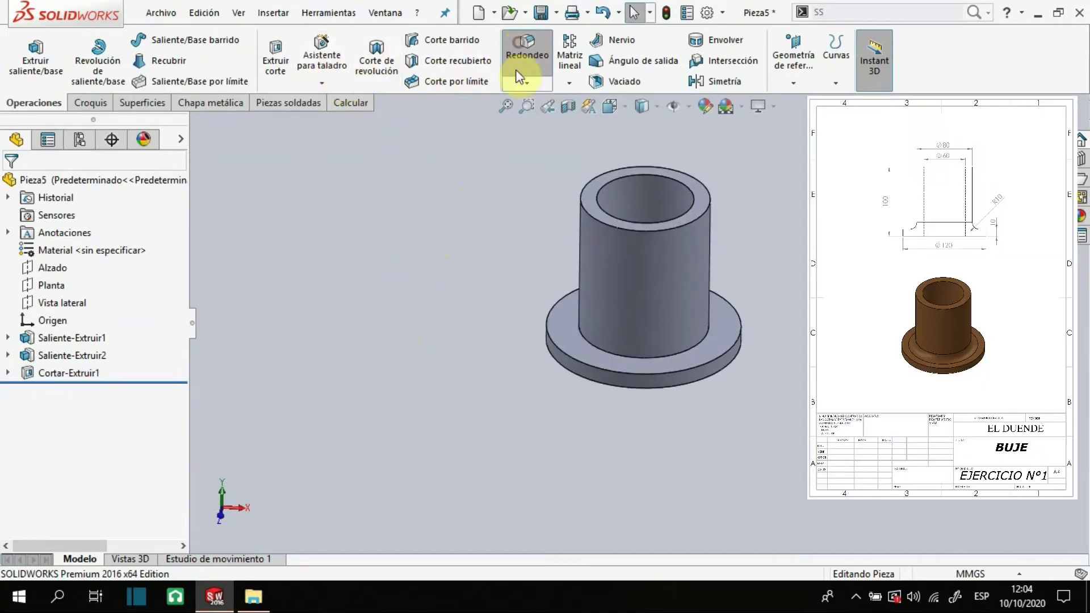
left_click(518, 74)
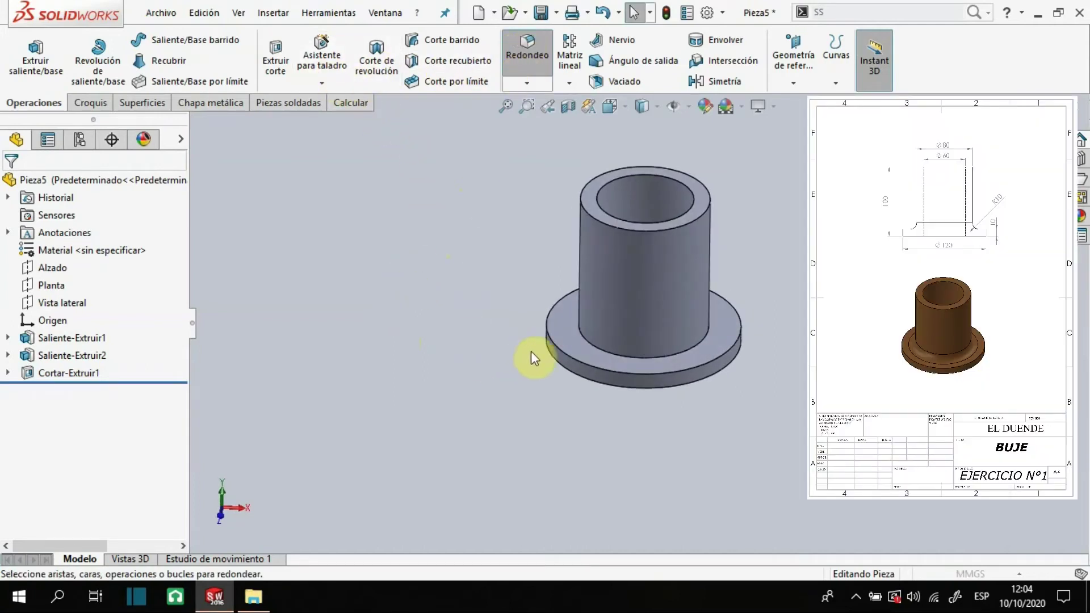
left_click(603, 349)
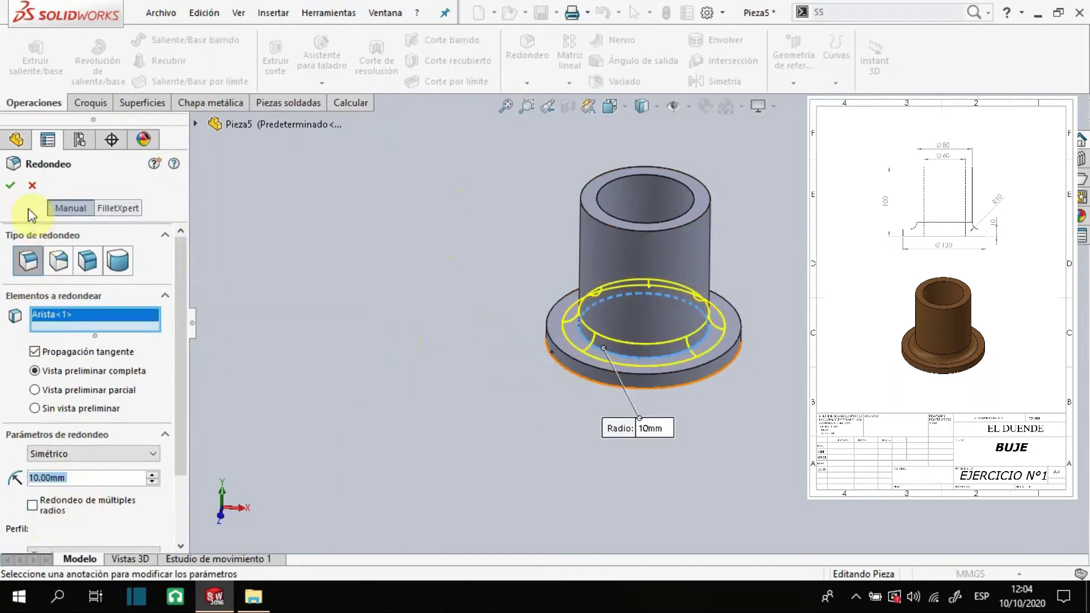
left_click(11, 185)
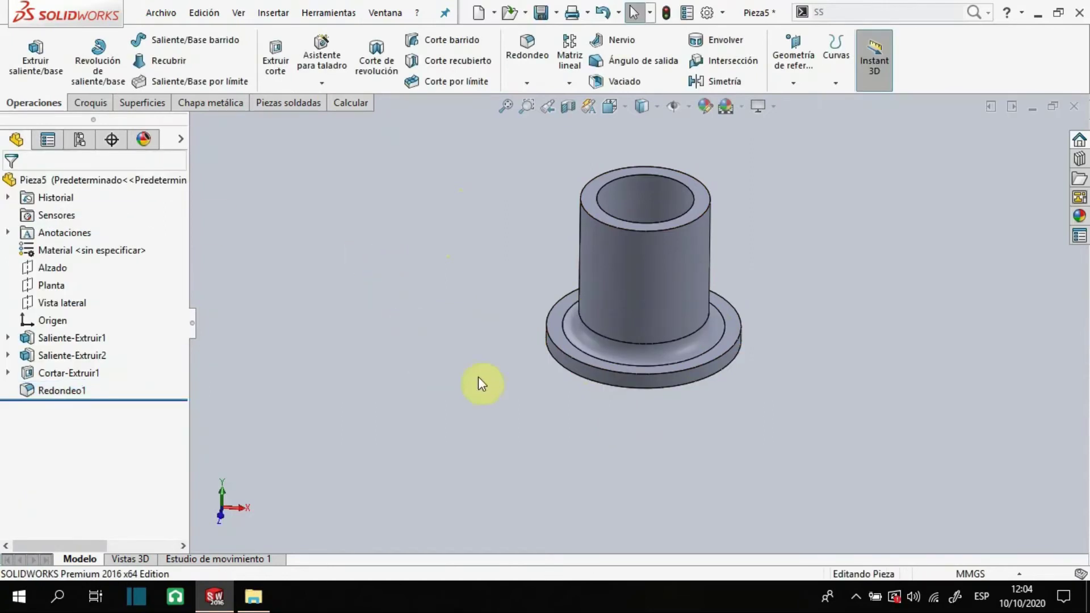
Assign the material Bronce de aluminio from the Aleaciones de cobre category to the part
scroll(755, 281, "up", 1)
scroll(741, 268, "down", 1)
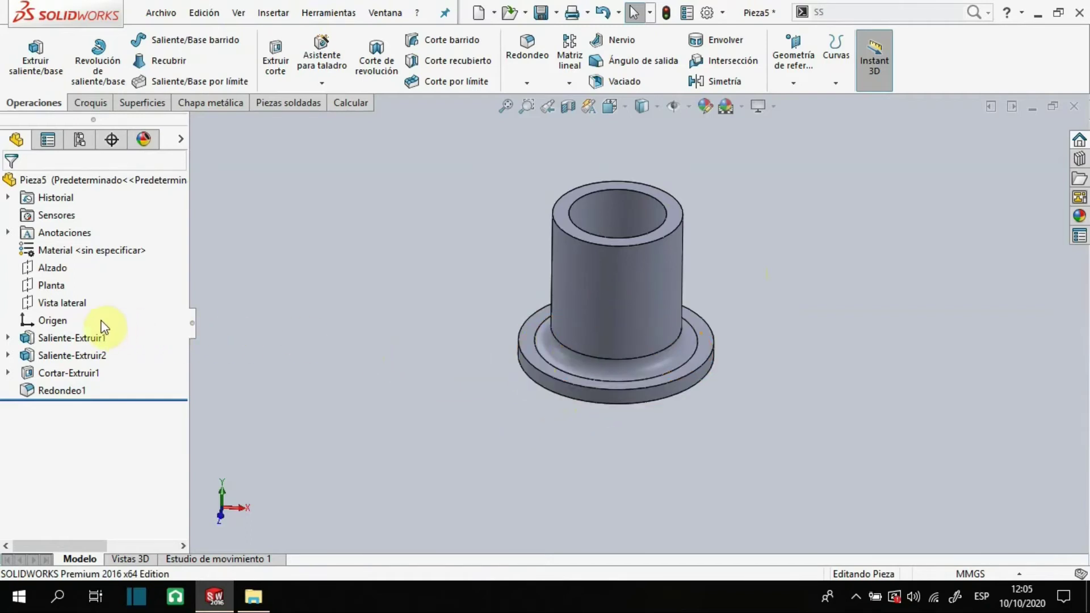
right_click(107, 253)
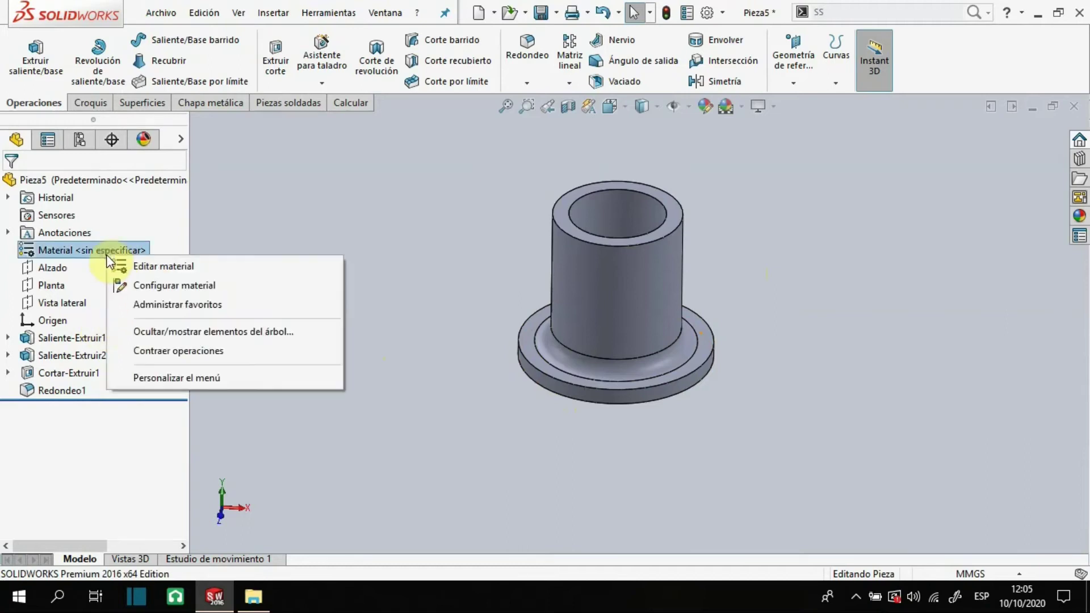
left_click(166, 266)
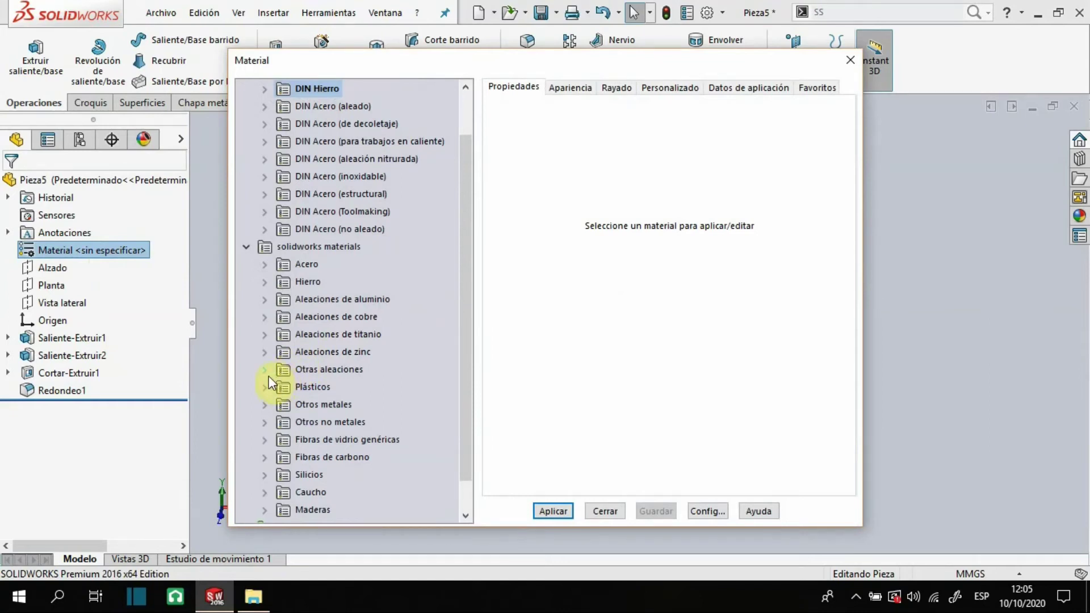
left_click(265, 317)
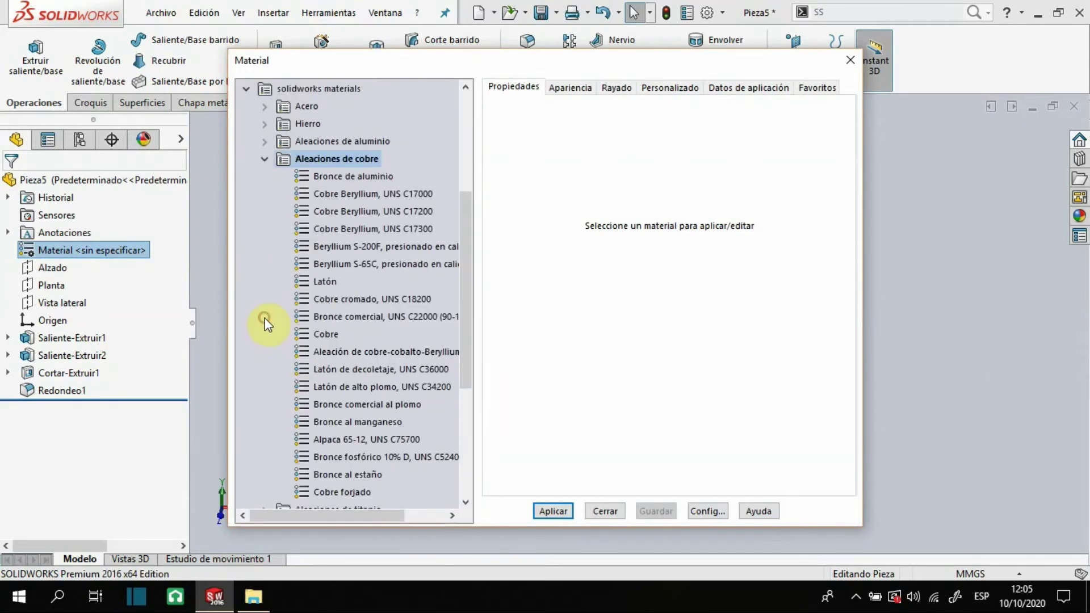
left_click(339, 177)
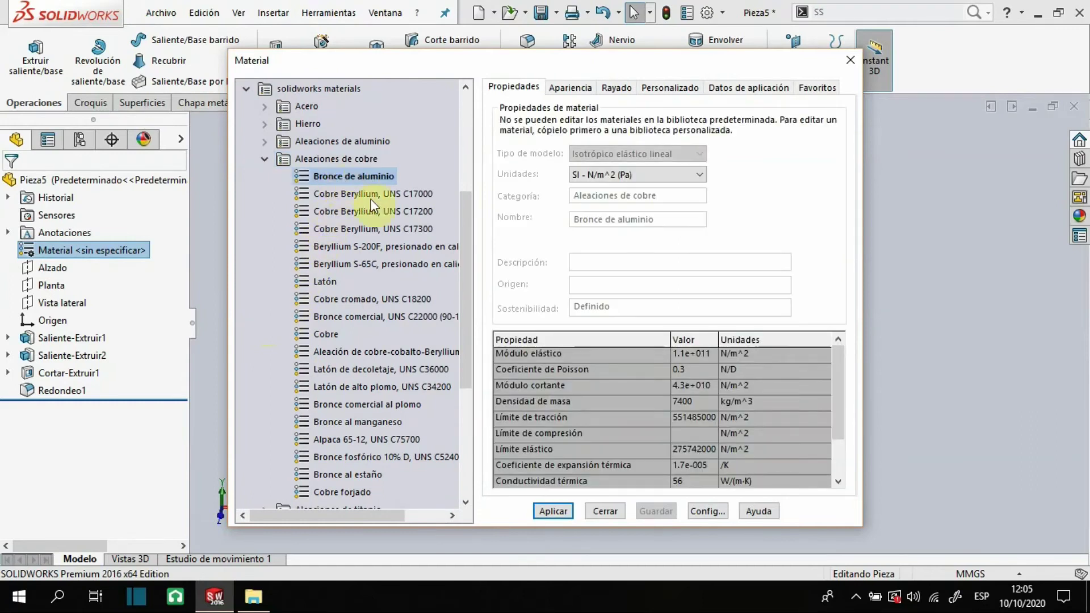
left_click(570, 510)
left_click(605, 510)
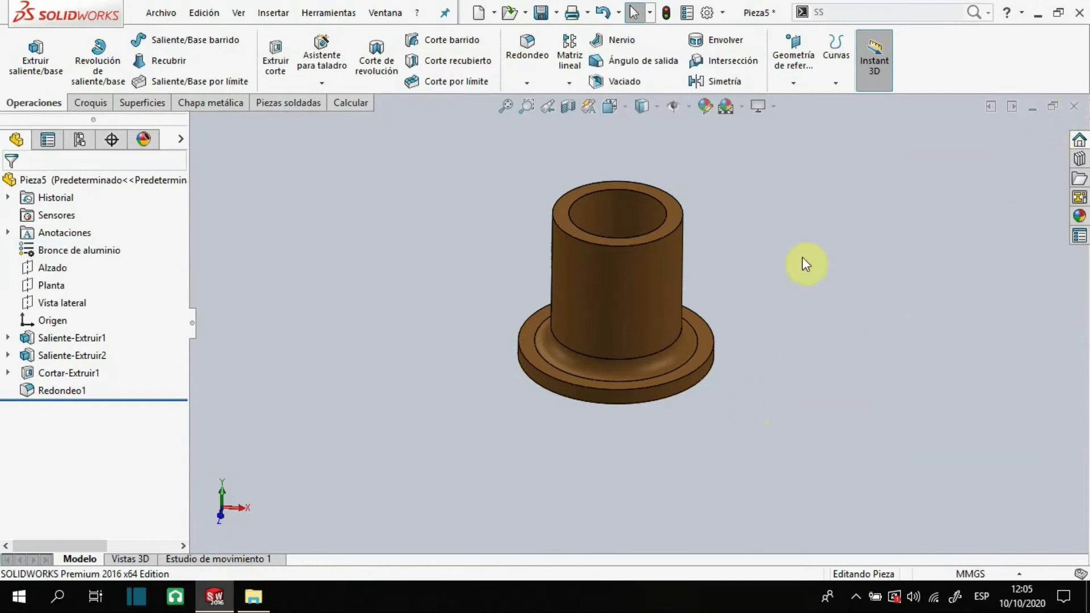
Close the finished bushing part and create a new part document
left_click(1074, 106)
left_click(471, 323)
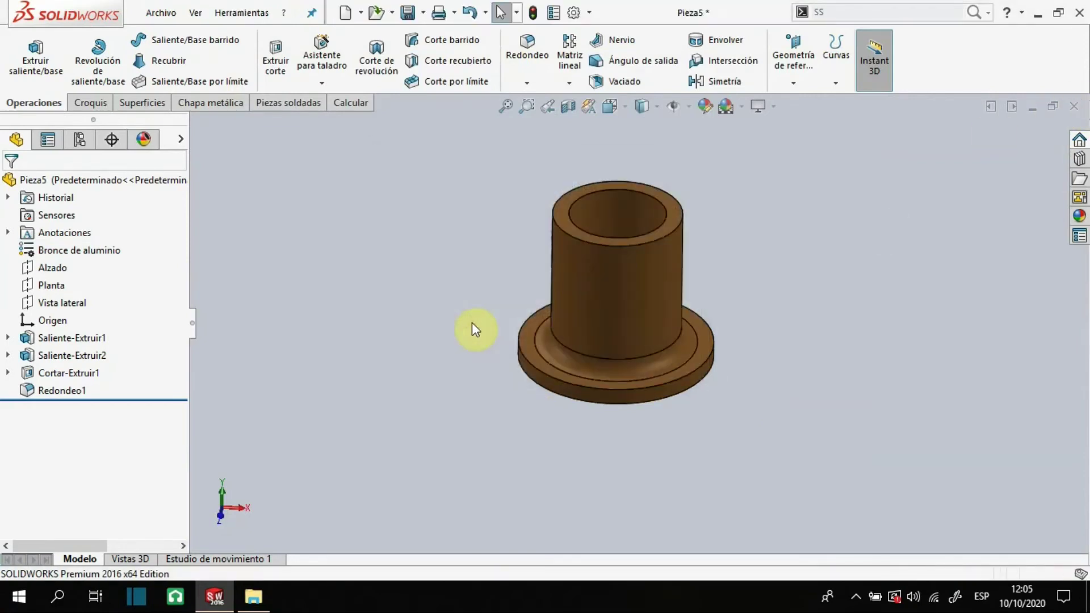
left_click(346, 12)
double_click(367, 258)
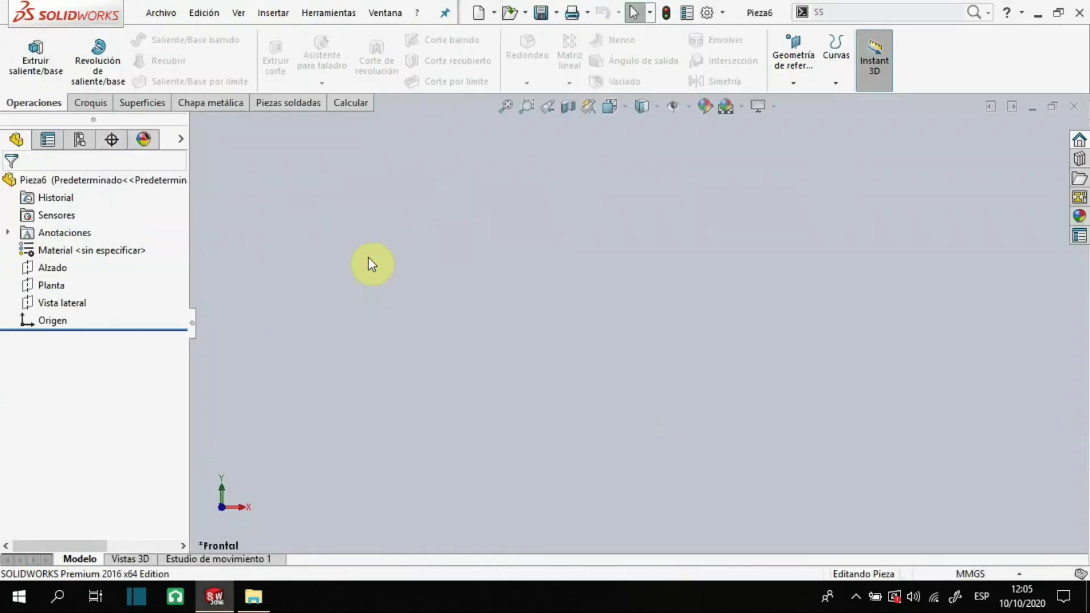
Start a sketch on the Alzado plane and draw a 100 mm vertical construction line upward from the origin
left_click(55, 277)
right_click(46, 277)
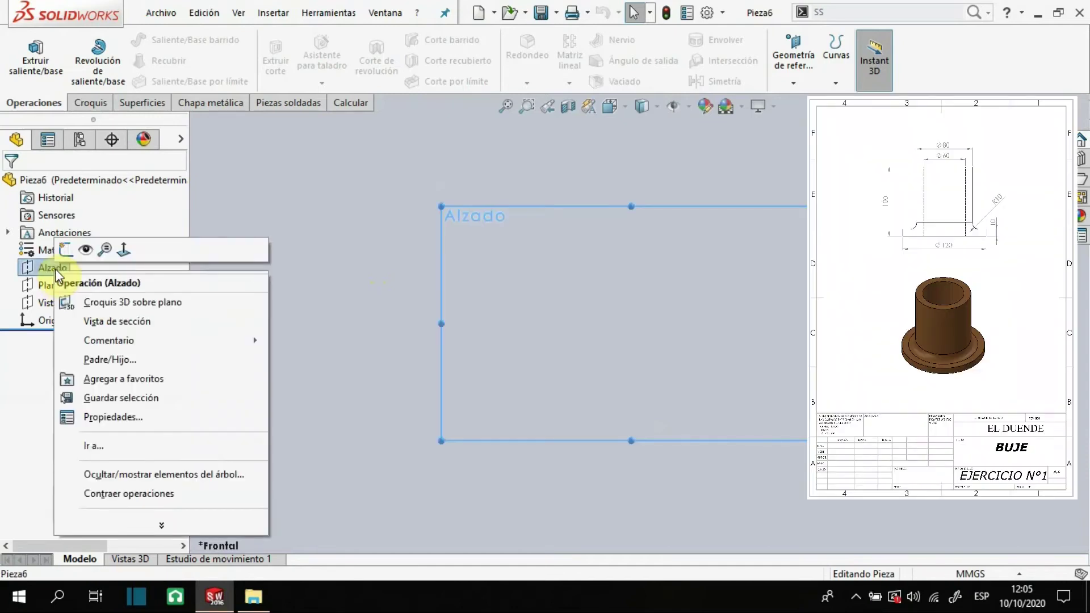
left_click(54, 245)
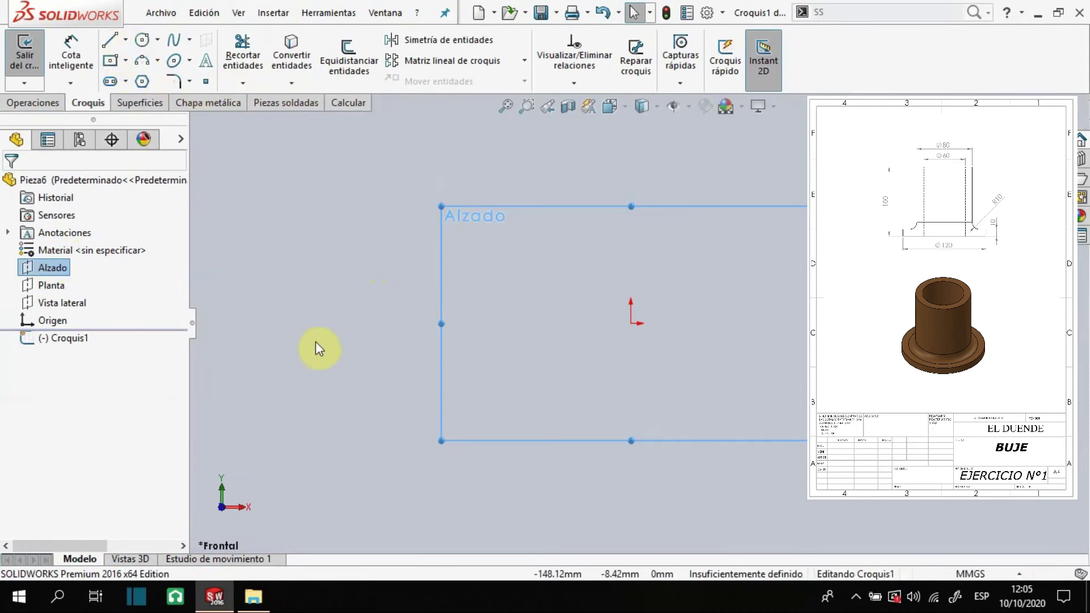
key("s")
left_click(372, 383)
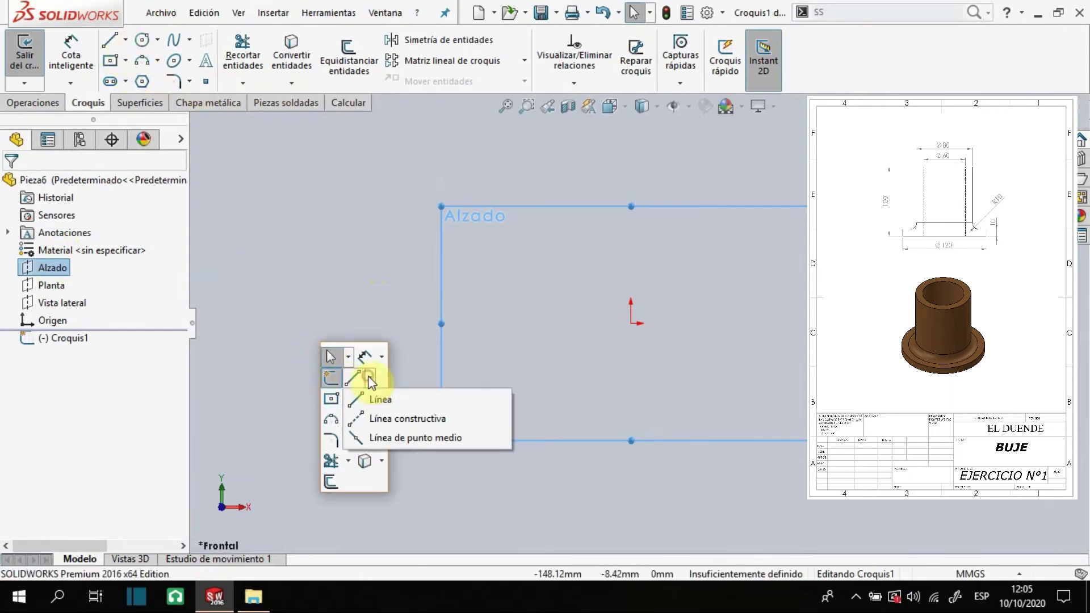
left_click(367, 421)
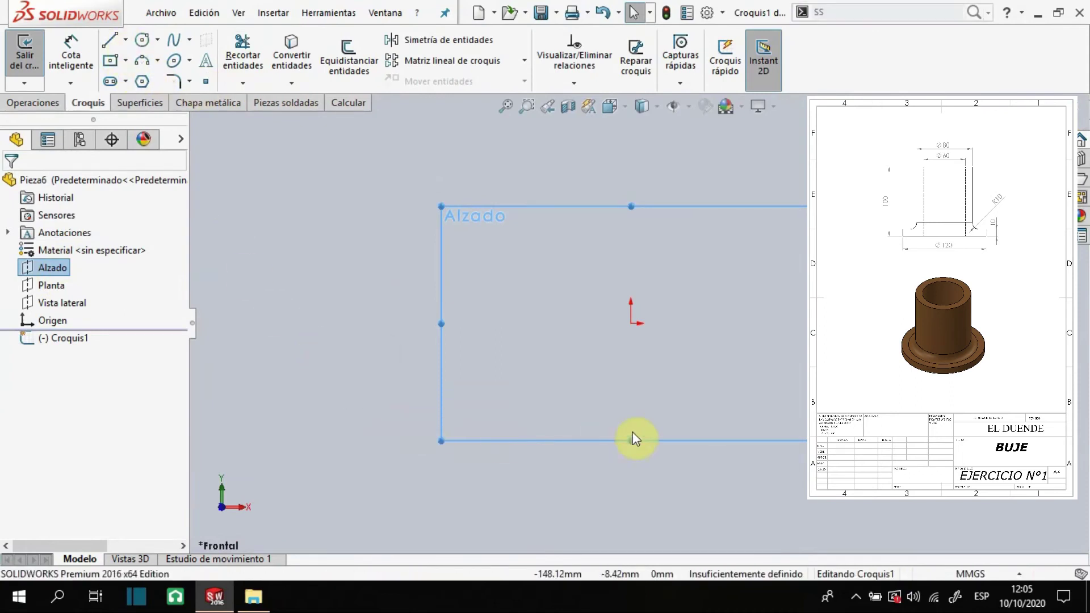
left_click(631, 322)
left_click(632, 165)
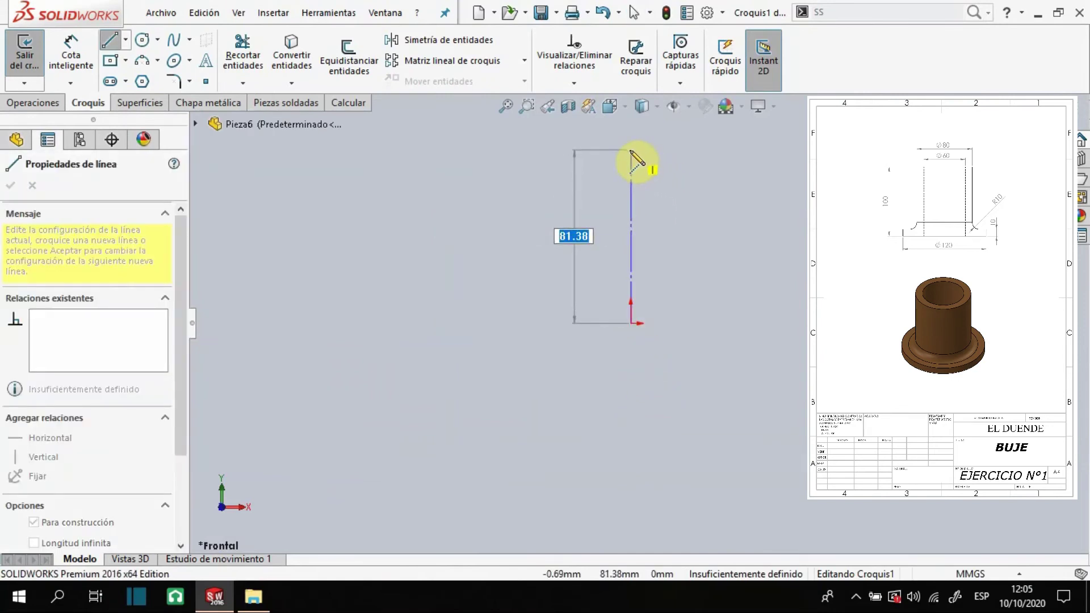
type("100")
key("Return")
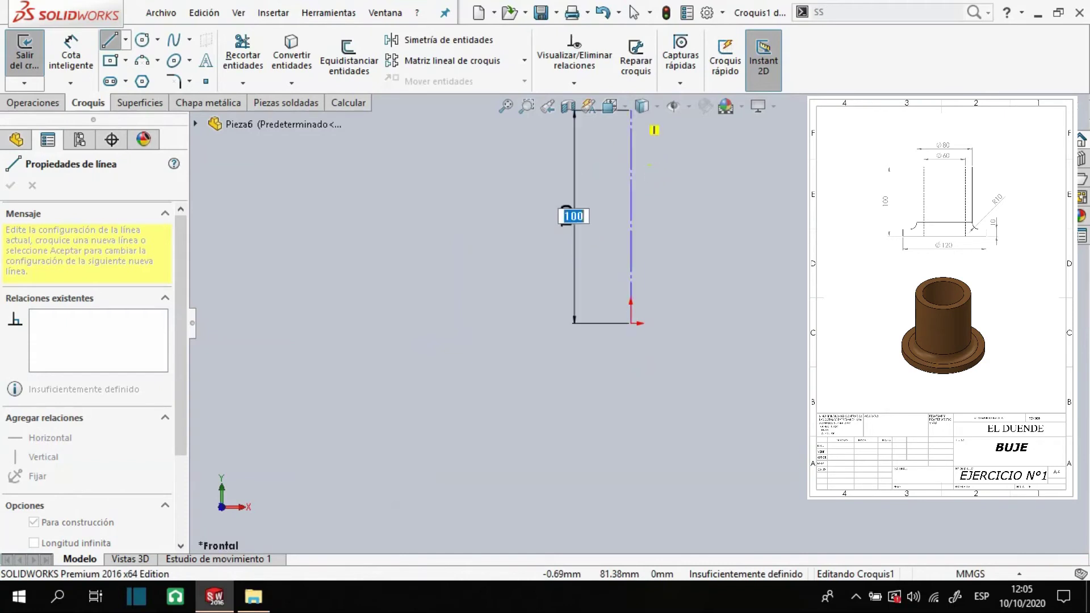
scroll(690, 225, "up", 1)
scroll(684, 201, "down", 2)
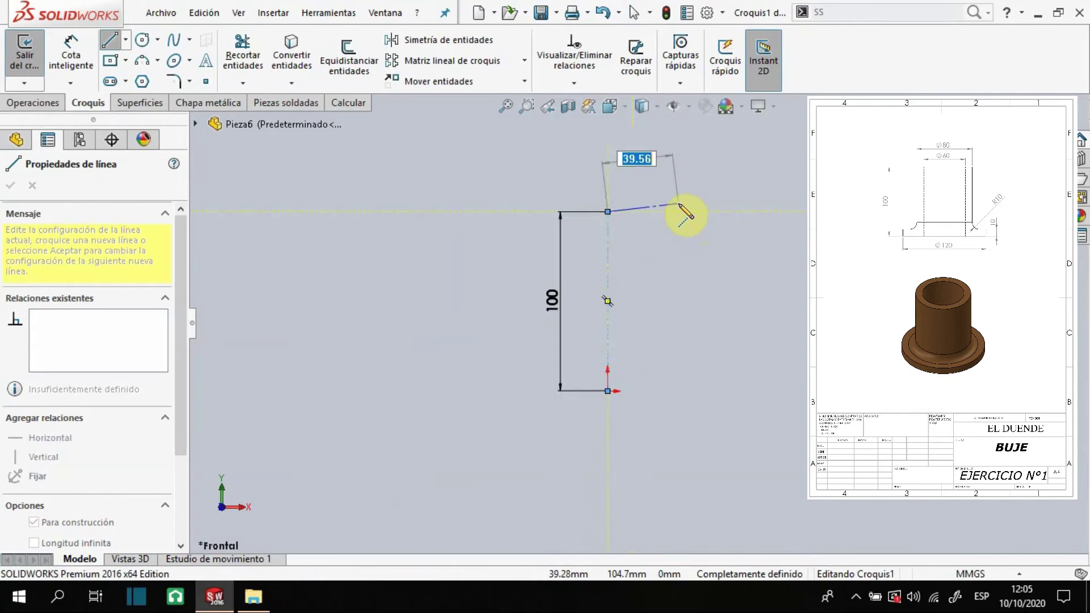
key("Escape")
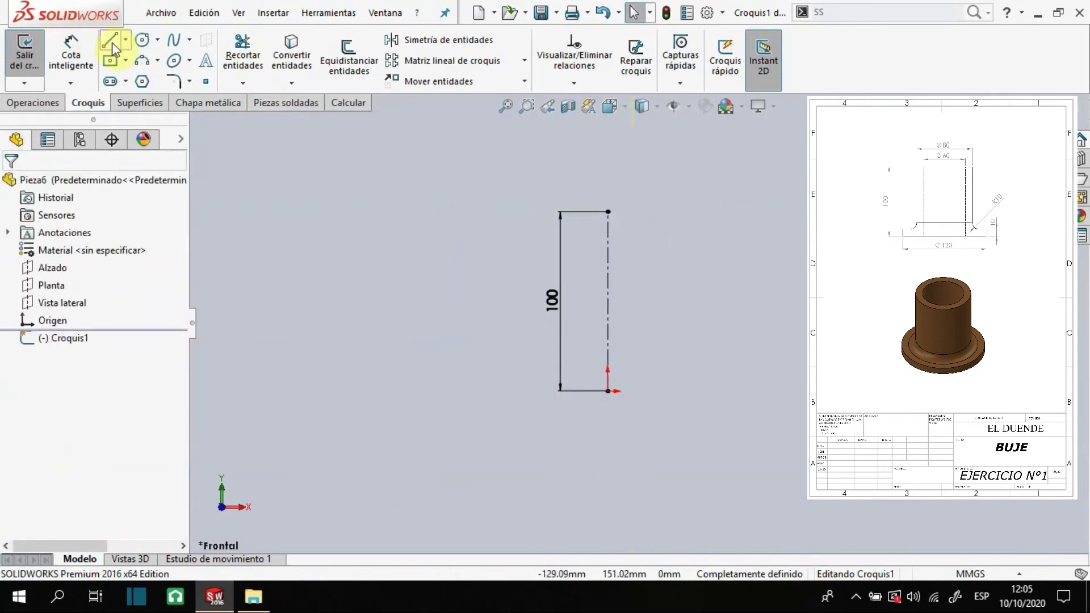
Draw a closed L-shaped profile beside the construction line, 100 mm tall, about 42 mm wide at the base, with a foot about 8 mm thick
left_click(111, 41)
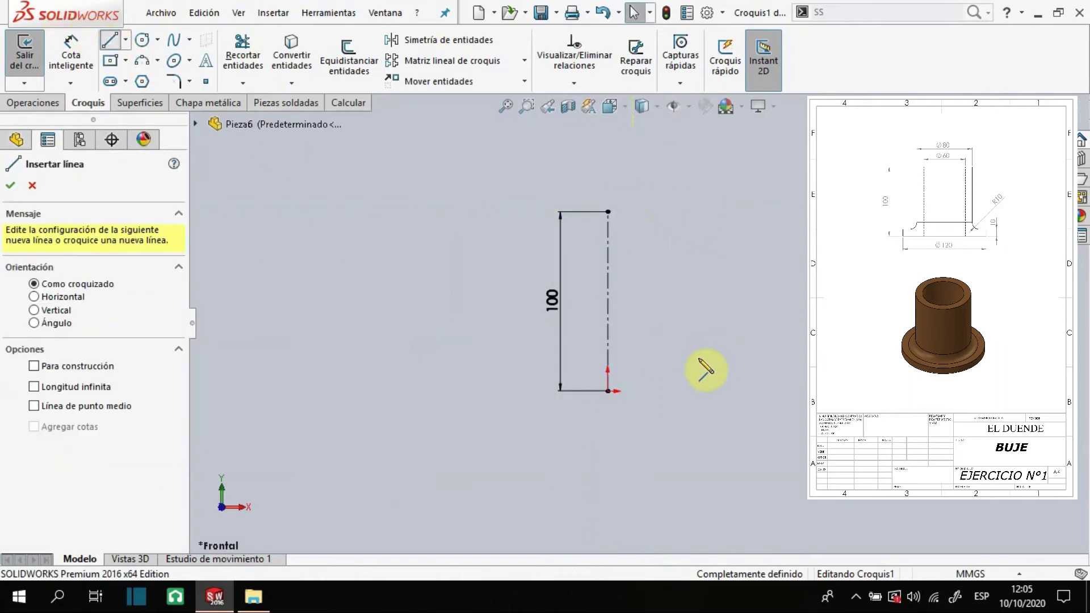
left_click(646, 390)
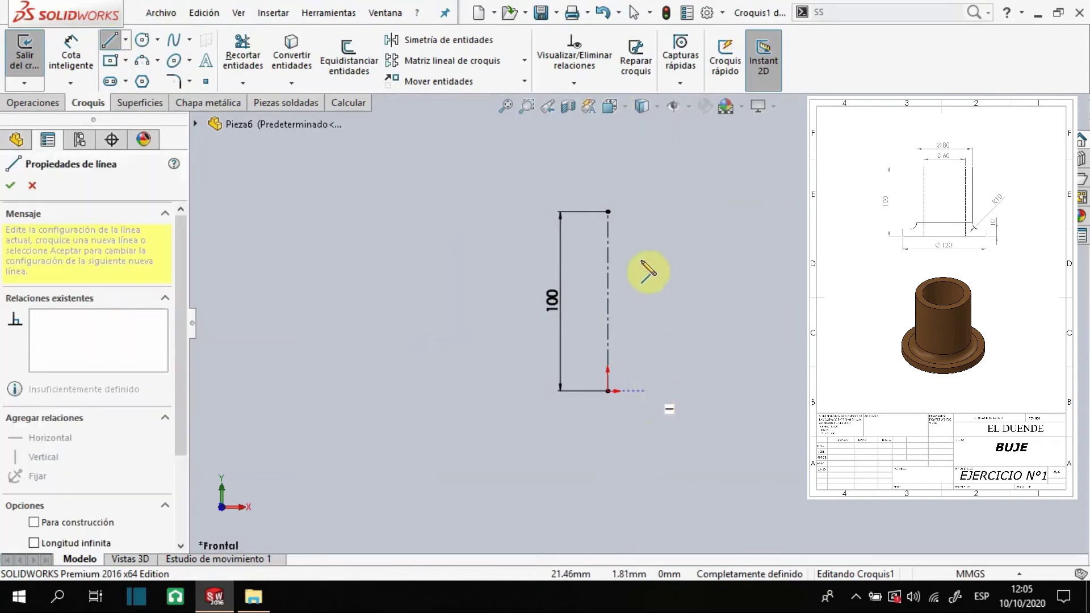
left_click(647, 212)
left_click(676, 211)
left_click(676, 376)
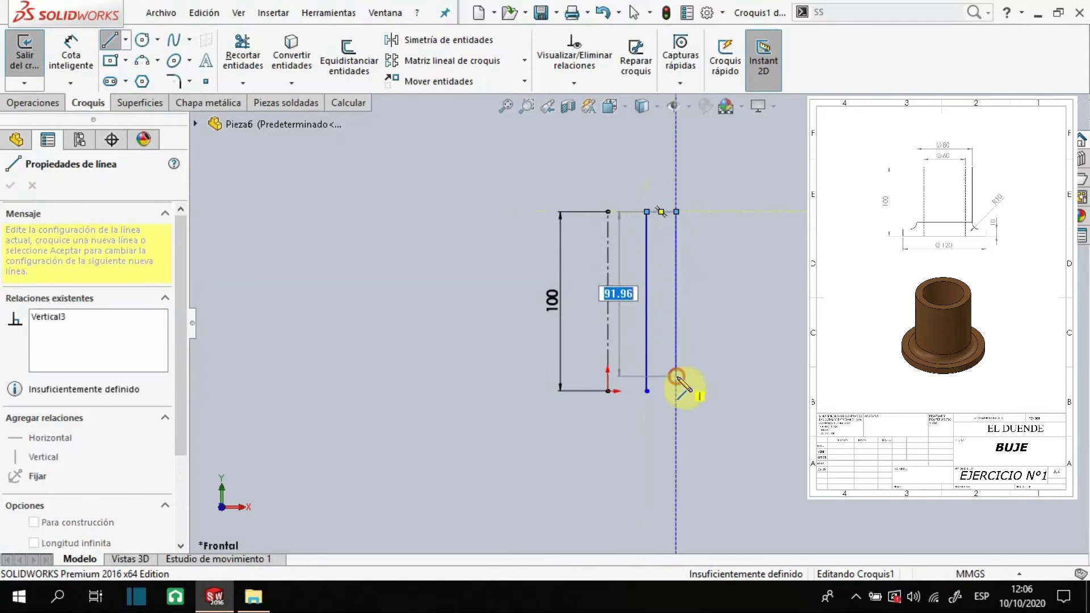
left_click(722, 377)
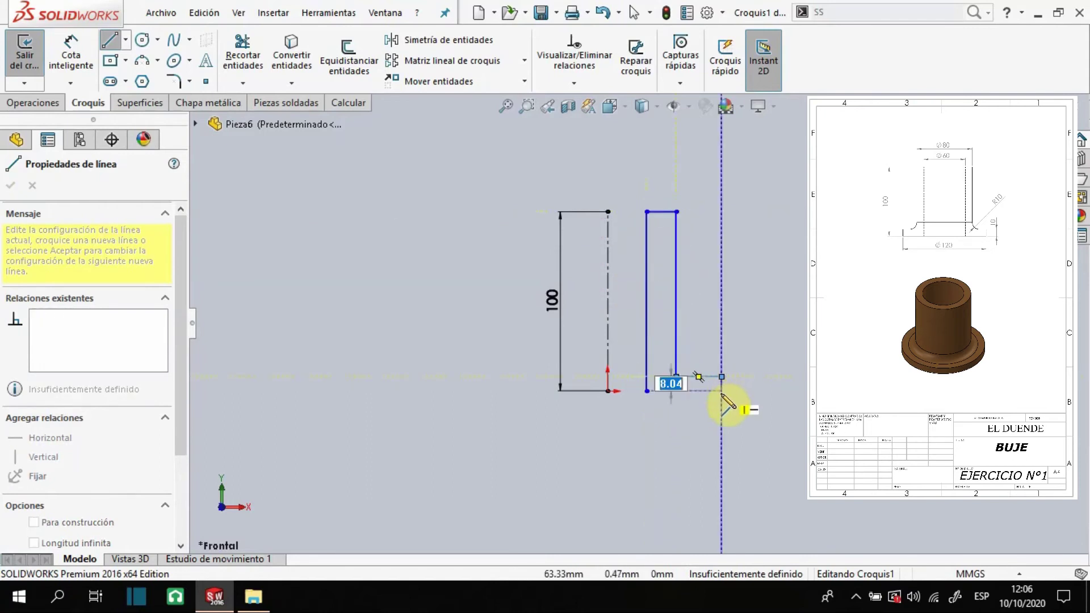
left_click(722, 391)
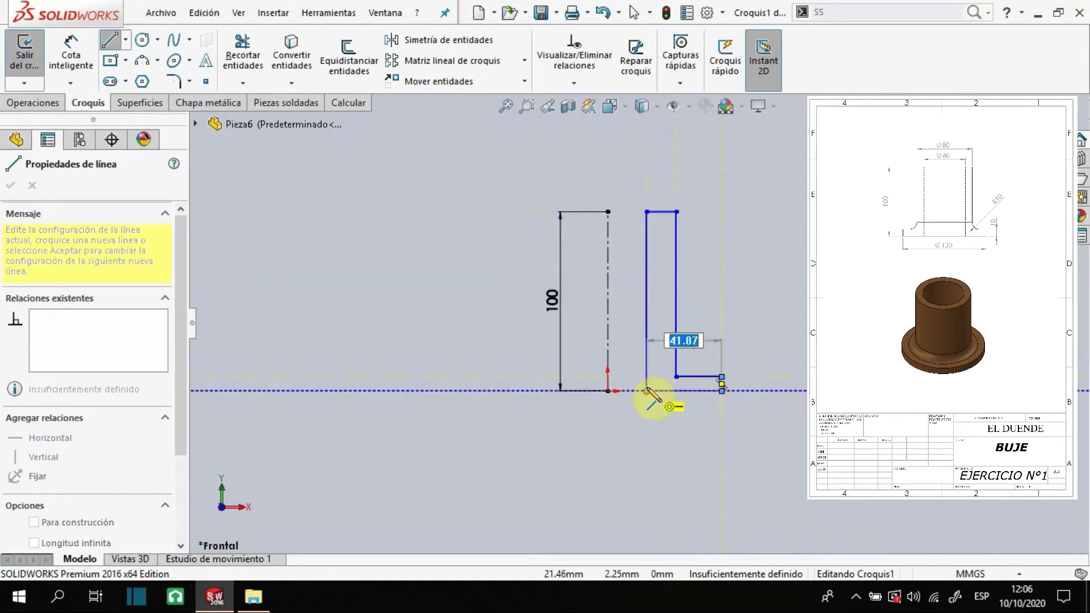
left_click(646, 390)
key("Escape")
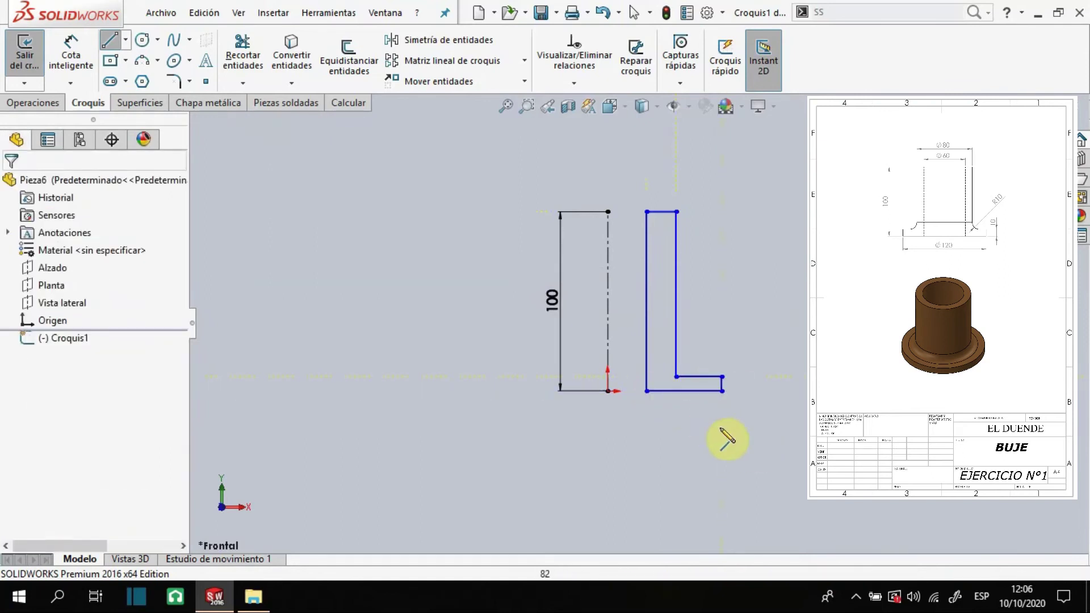
Dimension the horizontal distance from the origin to the profile's inner lower corner as 30 mm
scroll(704, 435, "down", 2)
key("z")
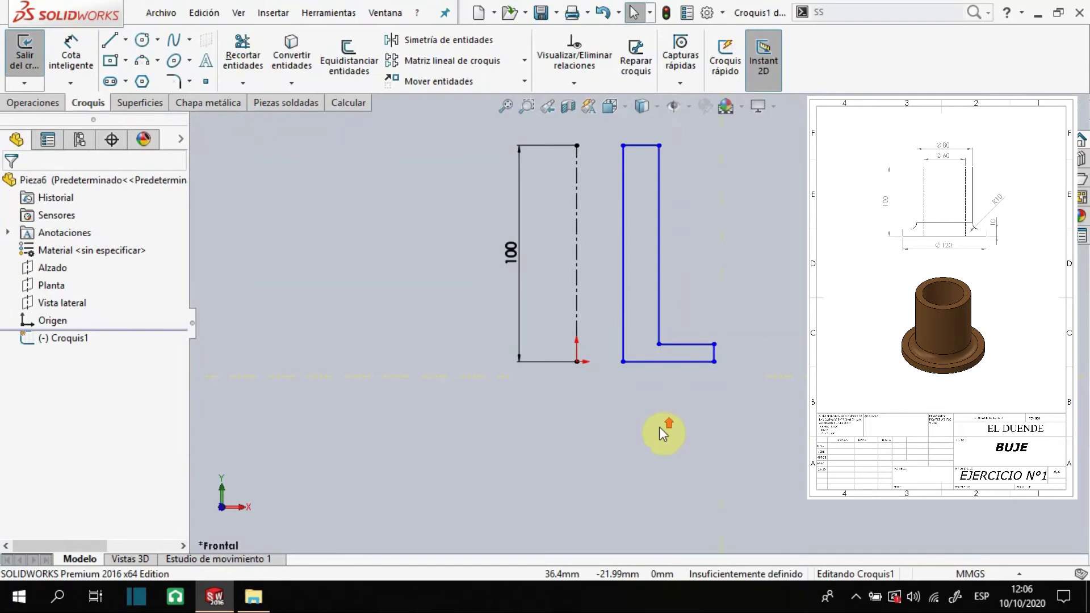
key("s")
left_click(702, 439)
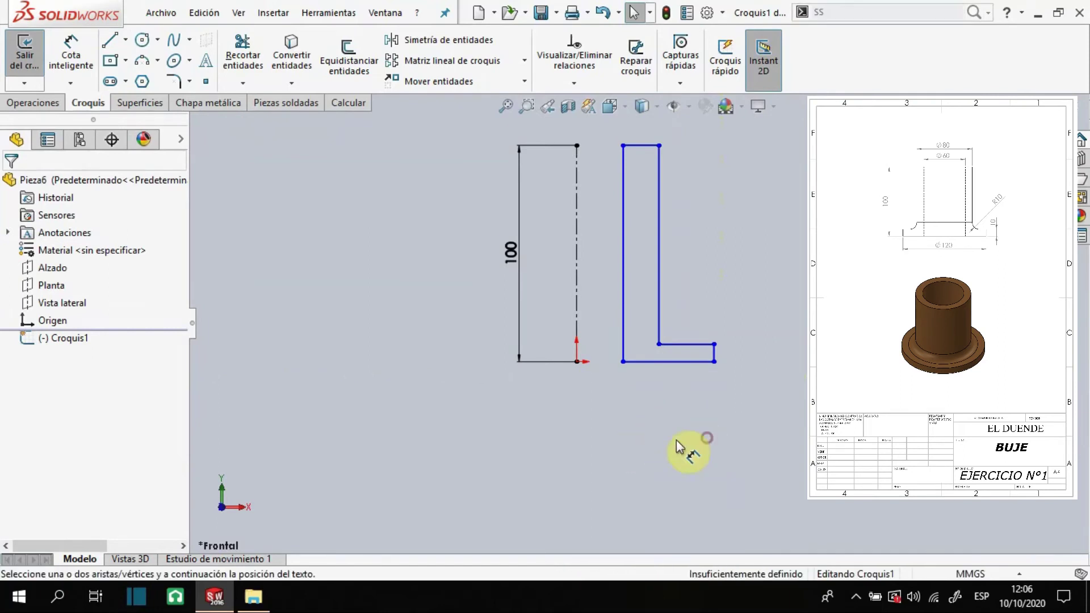
left_click(579, 363)
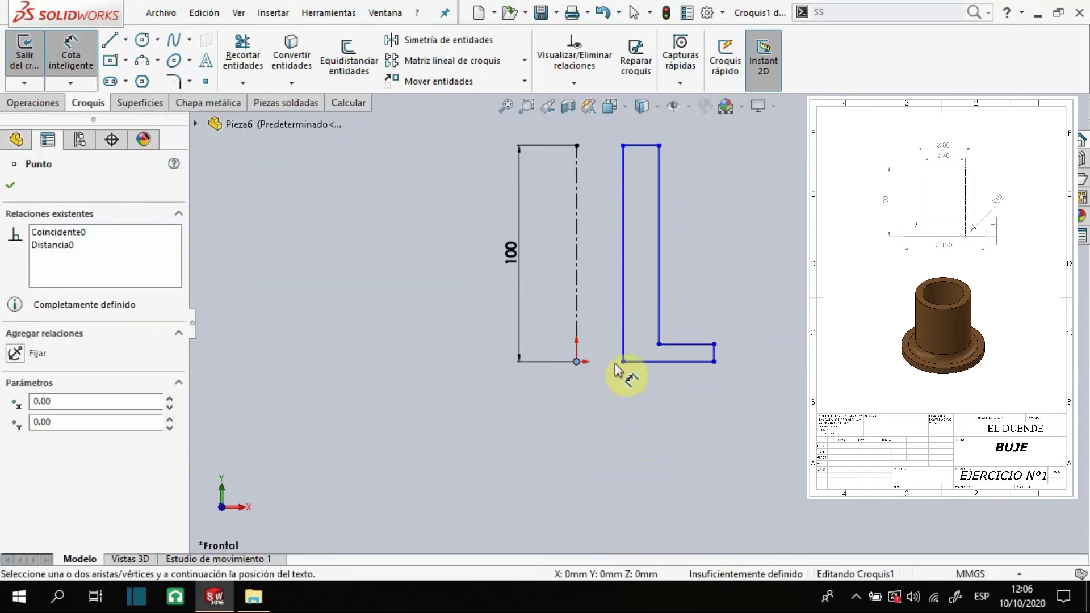
left_click(623, 361)
left_click(601, 397)
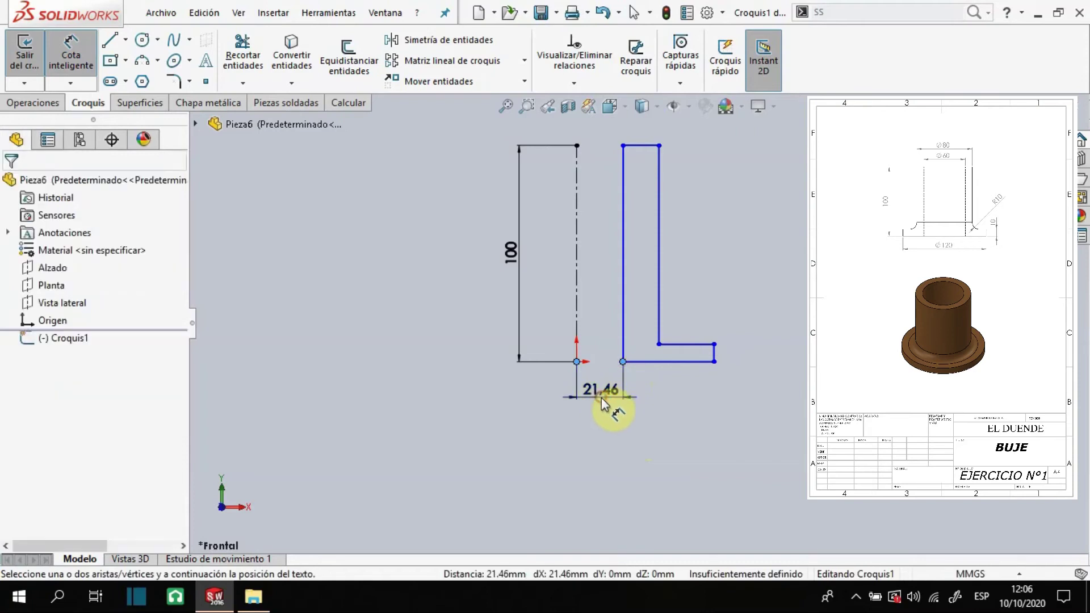
type("30")
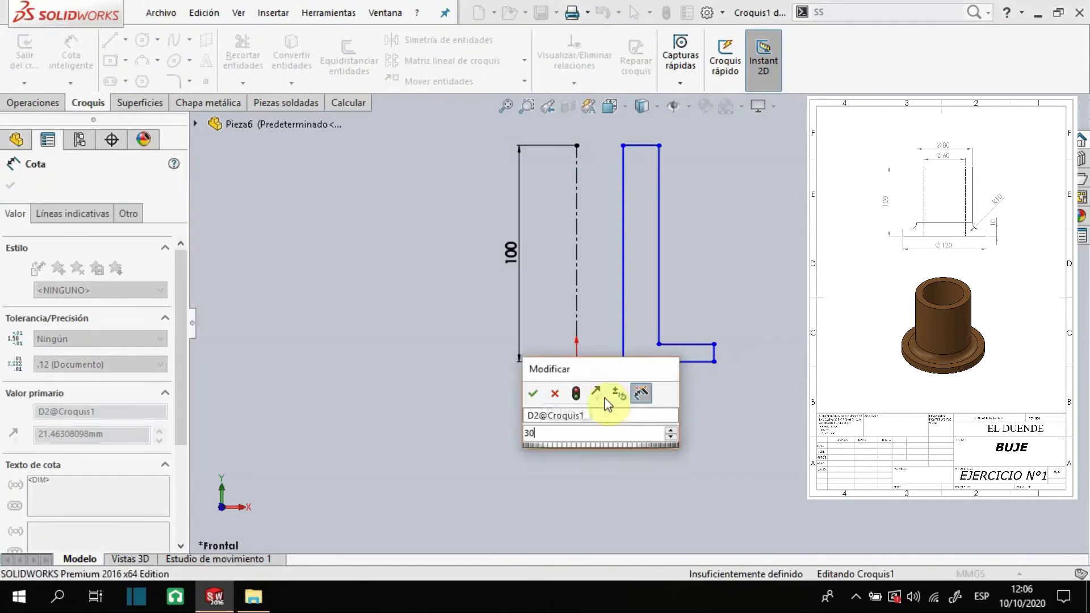
key("Return")
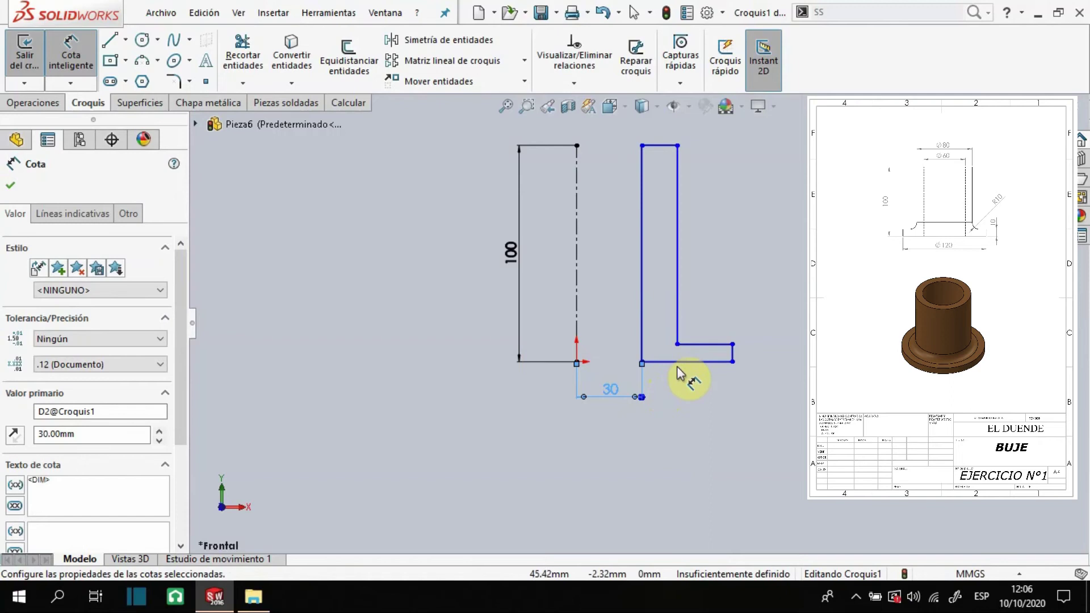
Dimension the profile's bottom edge as 30 mm long and the foot's outer vertical edge as 10 mm high
left_click(677, 365)
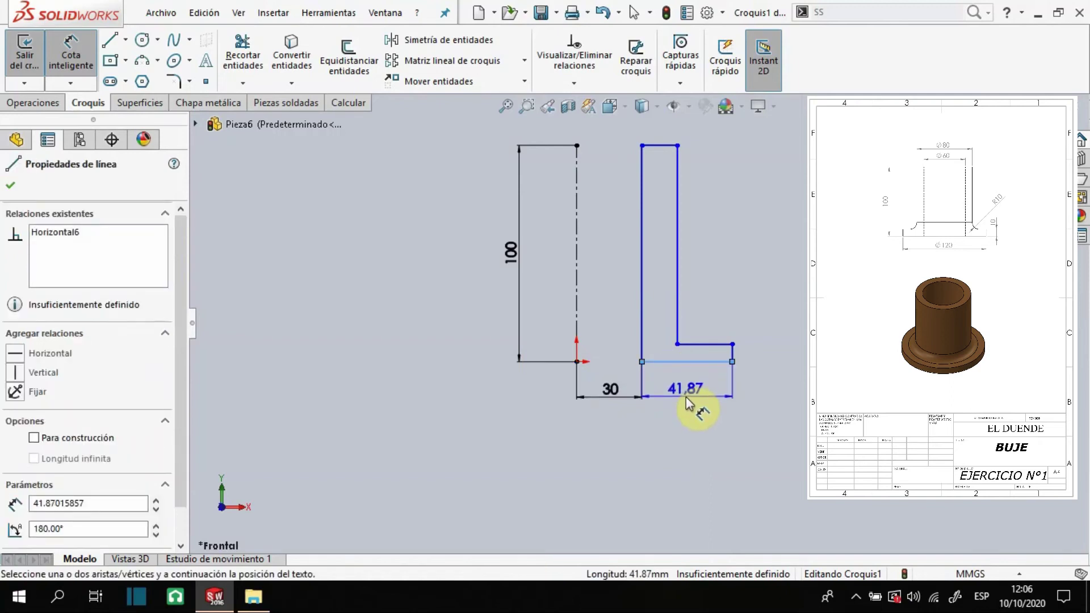
left_click(686, 396)
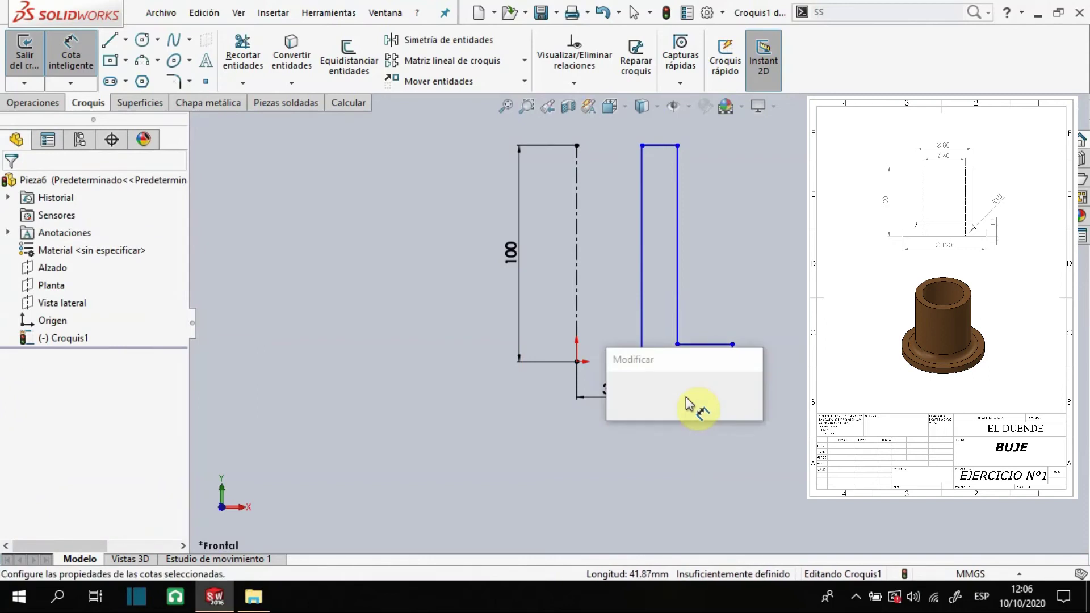
type("30")
key("Return")
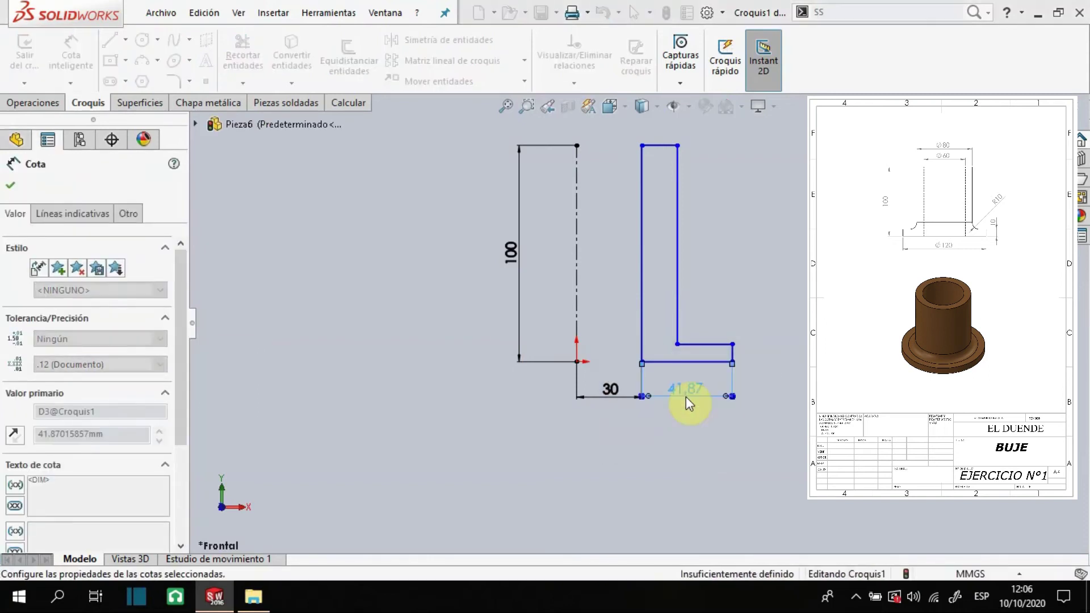
scroll(705, 370, "down", 2)
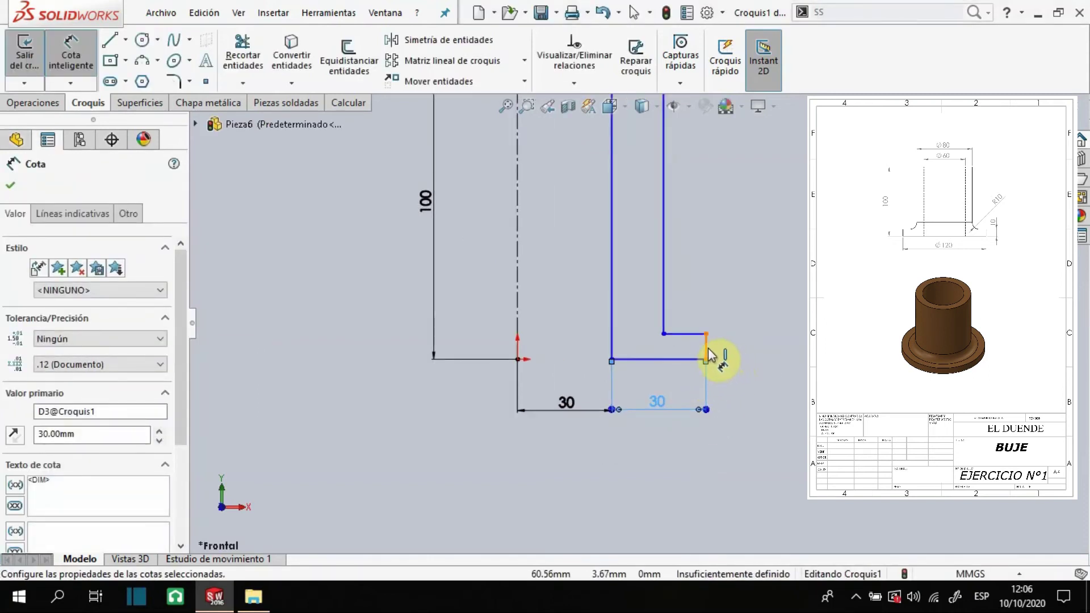
left_click(709, 349)
left_click(759, 358)
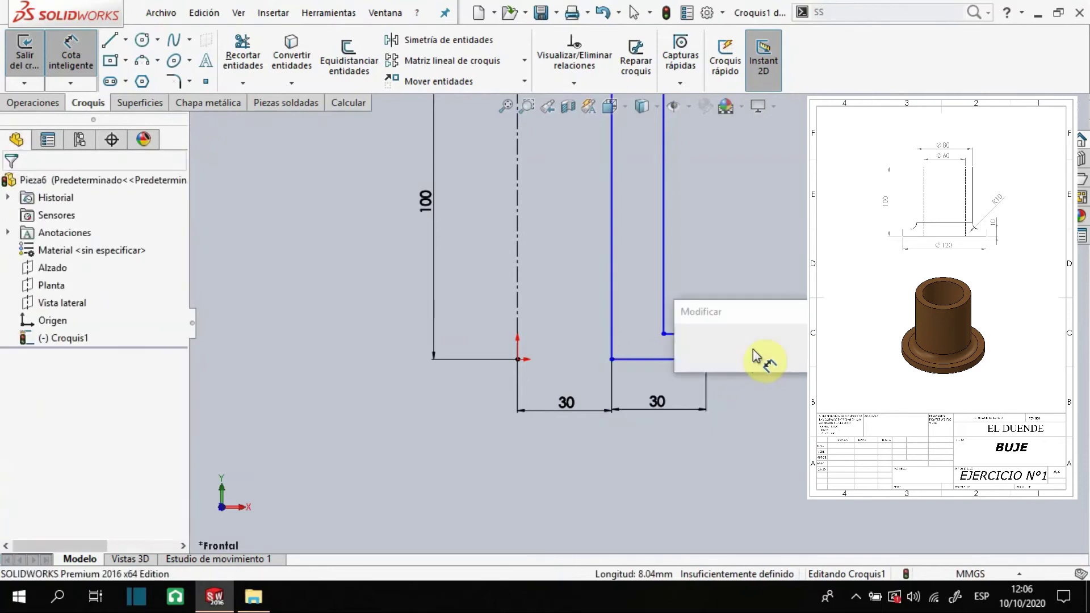
type("10")
key("Return")
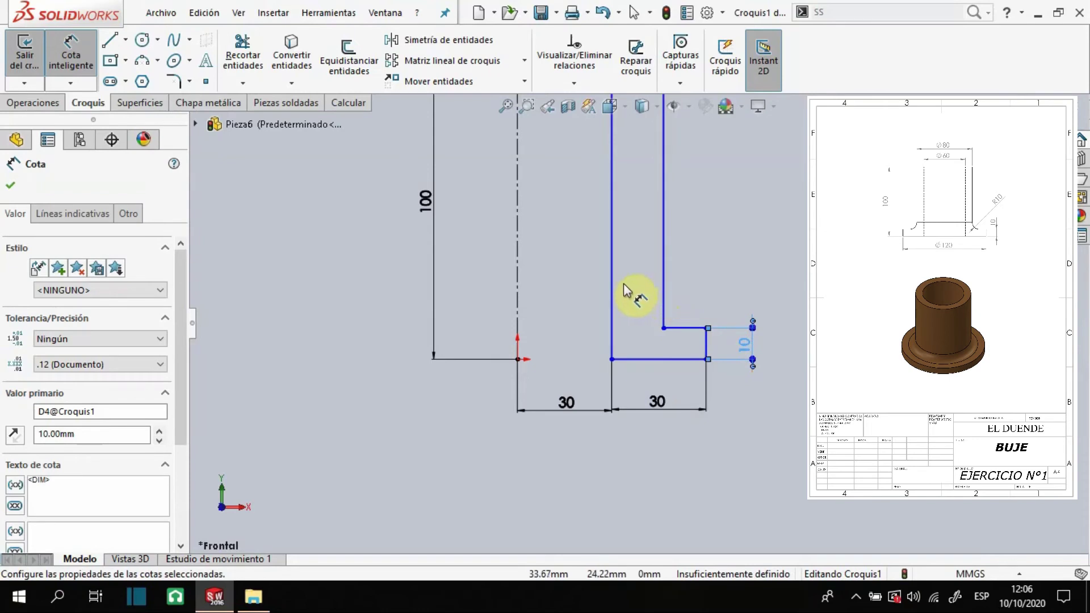
Dimension the profile's long inner vertical edge as 100 mm
scroll(630, 277, "up", 1)
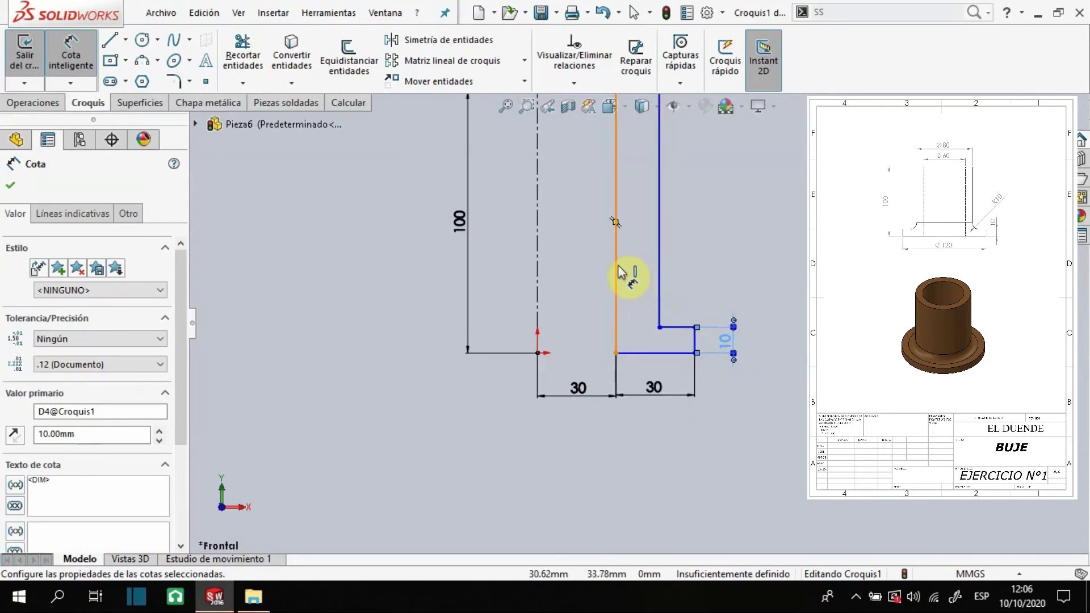
left_click(616, 272)
left_click(600, 273)
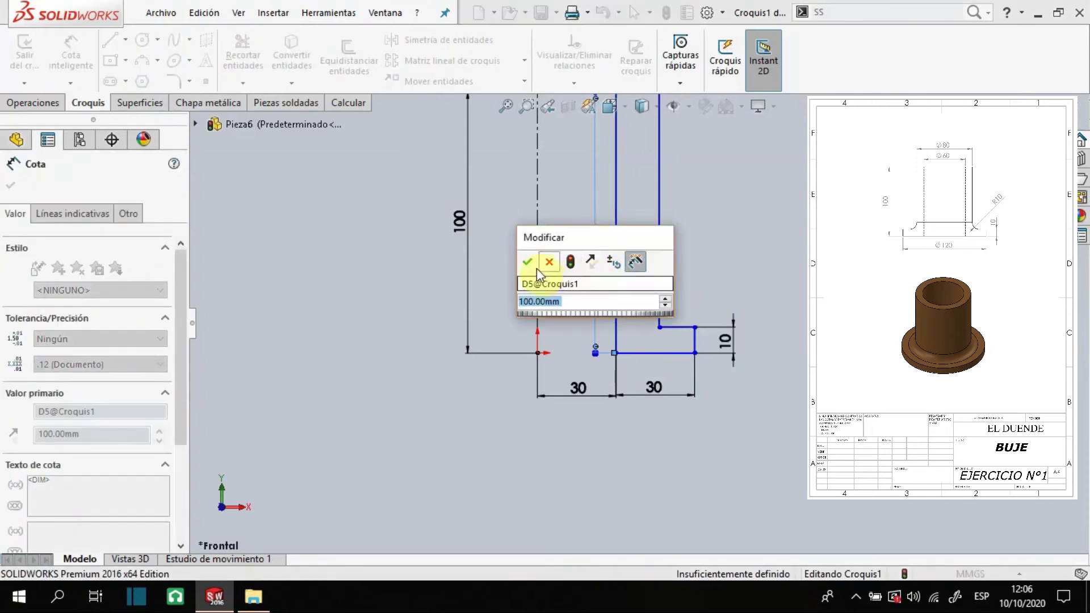
left_click(527, 262)
key("z")
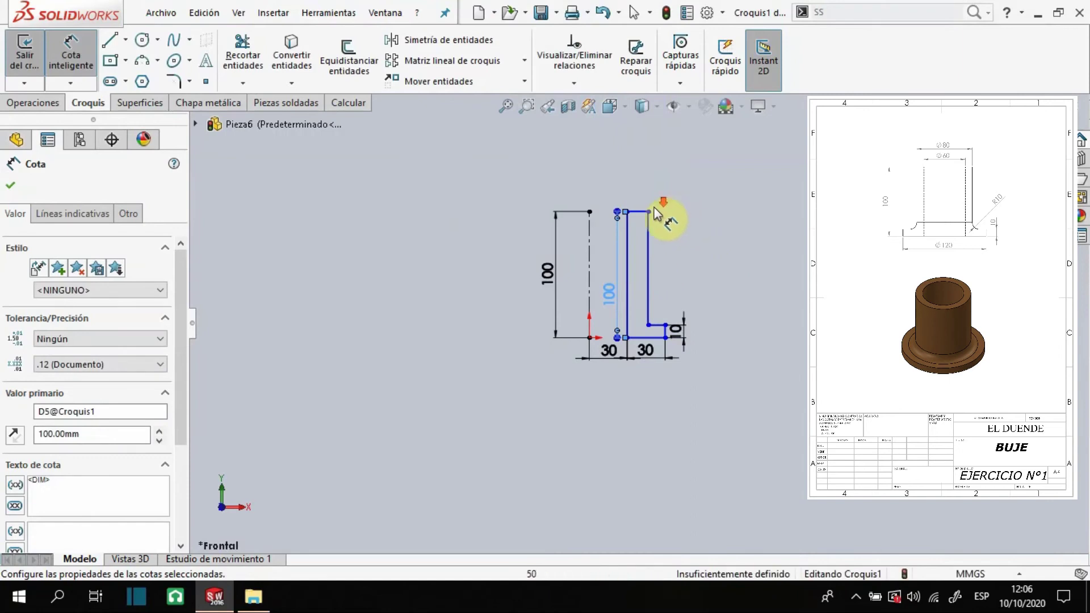
Dimension the profile's short top edge as 10 mm to set the wall thickness
scroll(655, 214, "down", 4)
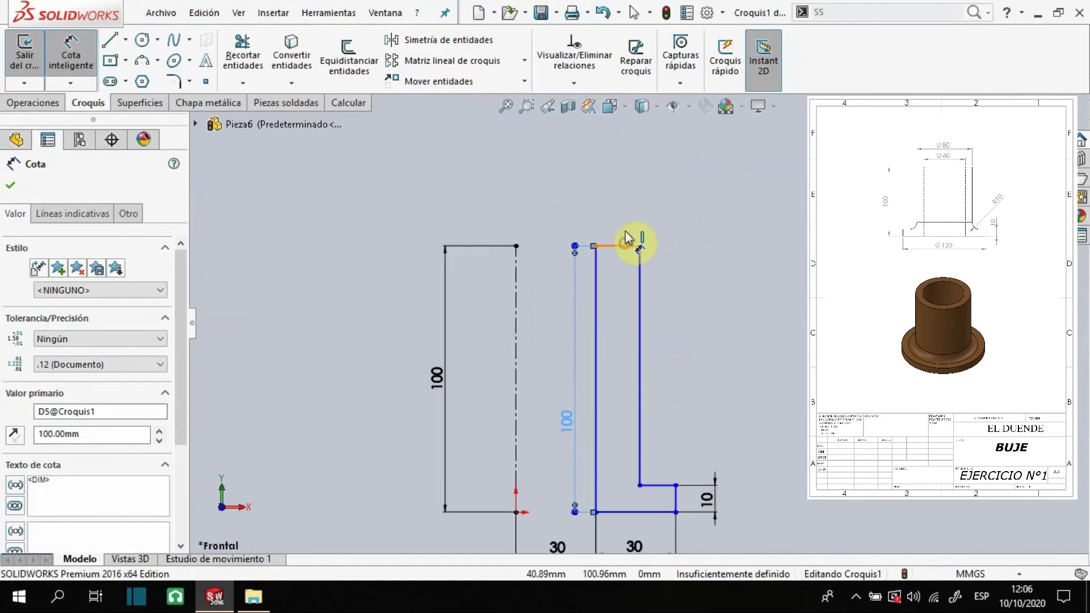
left_click(629, 246)
left_click(626, 221)
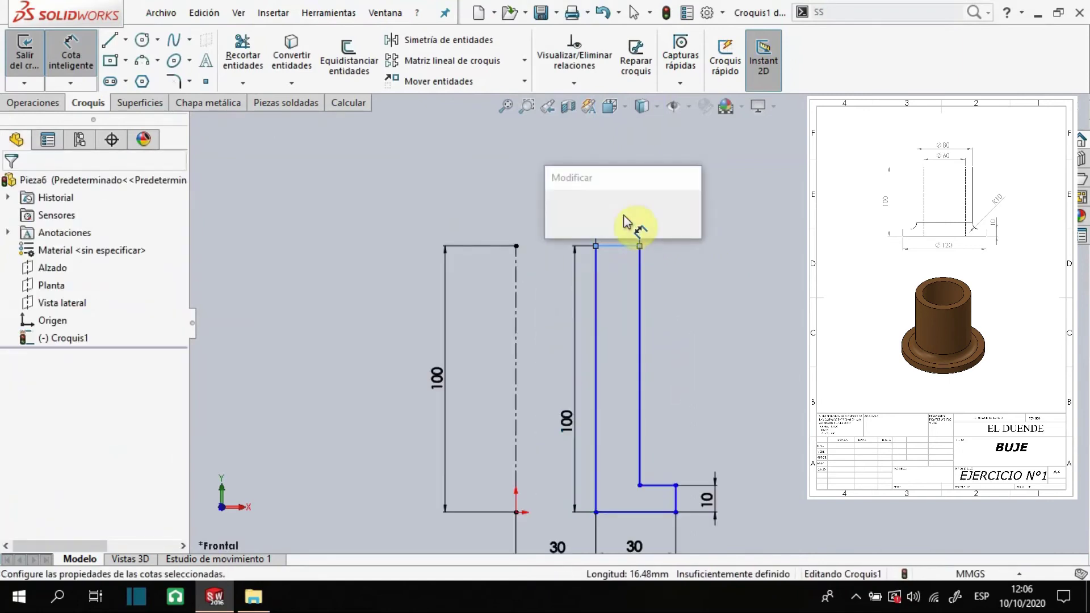
type("10")
key("Return")
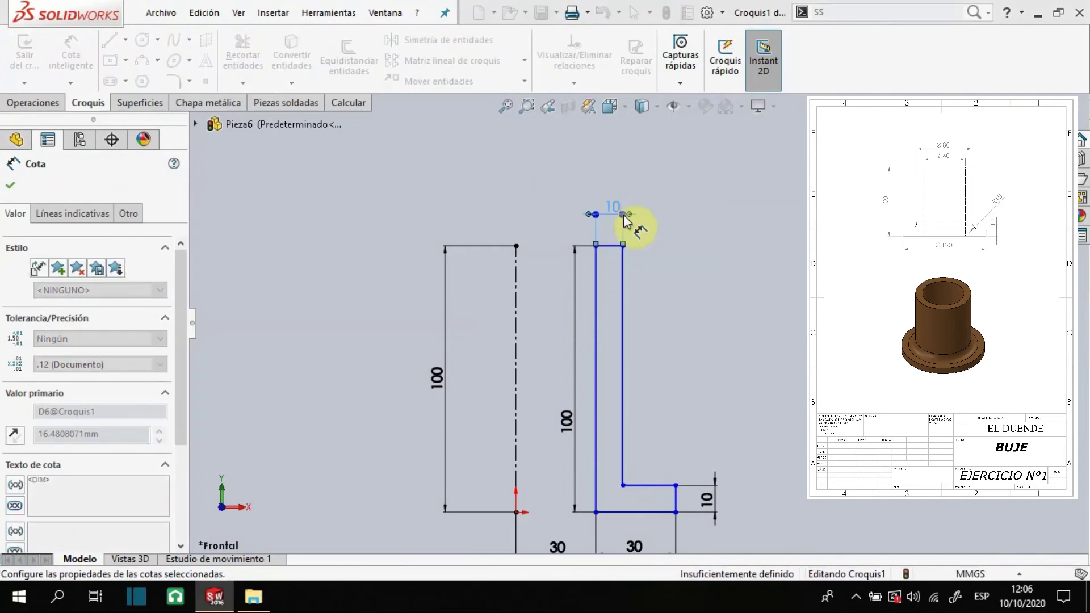
scroll(676, 326, "down", 2)
scroll(671, 325, "up", 2)
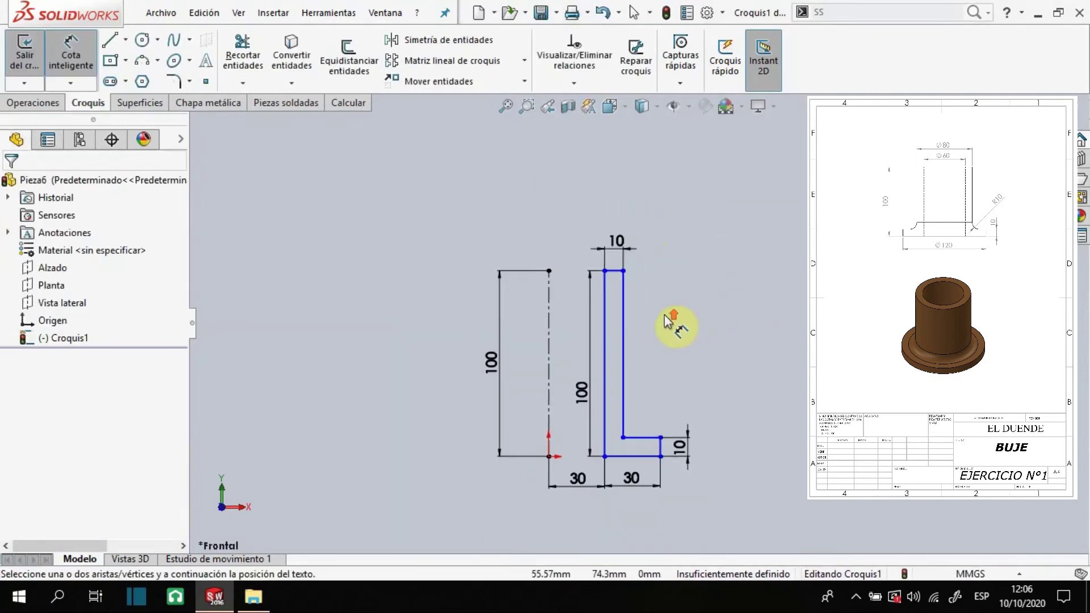
scroll(653, 449, "down", 2)
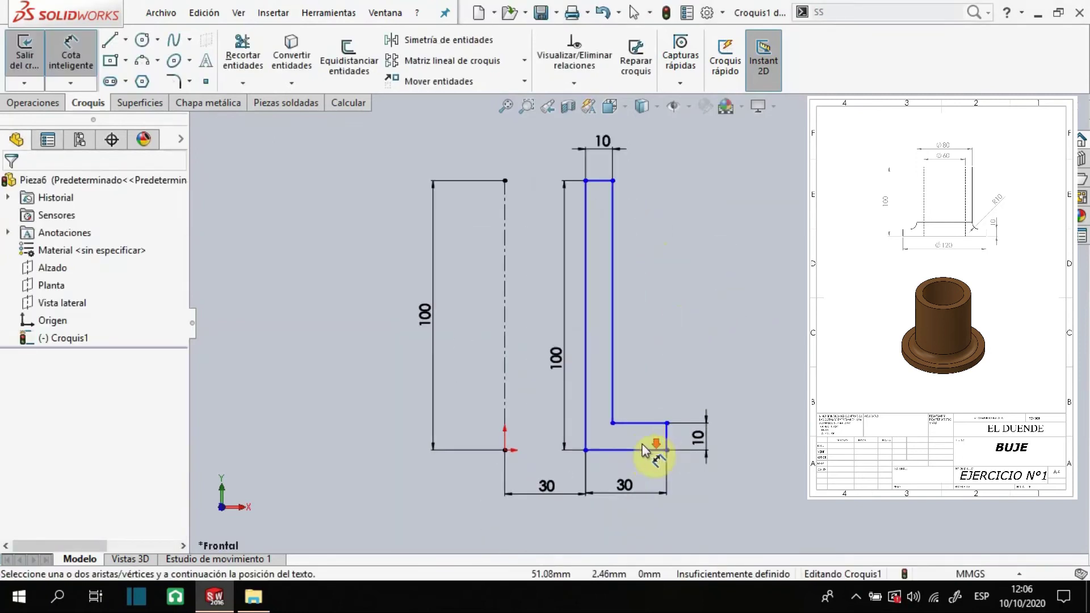
Round the inside corner between the outer wall line and the foot with a 10 mm sketch fillet
left_click(175, 85)
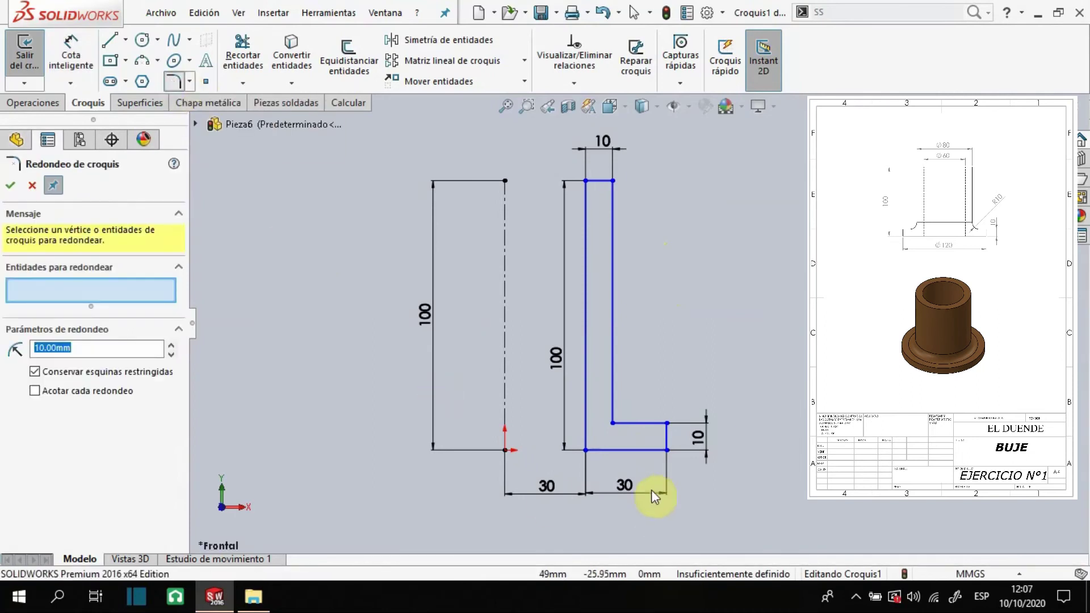
left_click(611, 401)
left_click(630, 427)
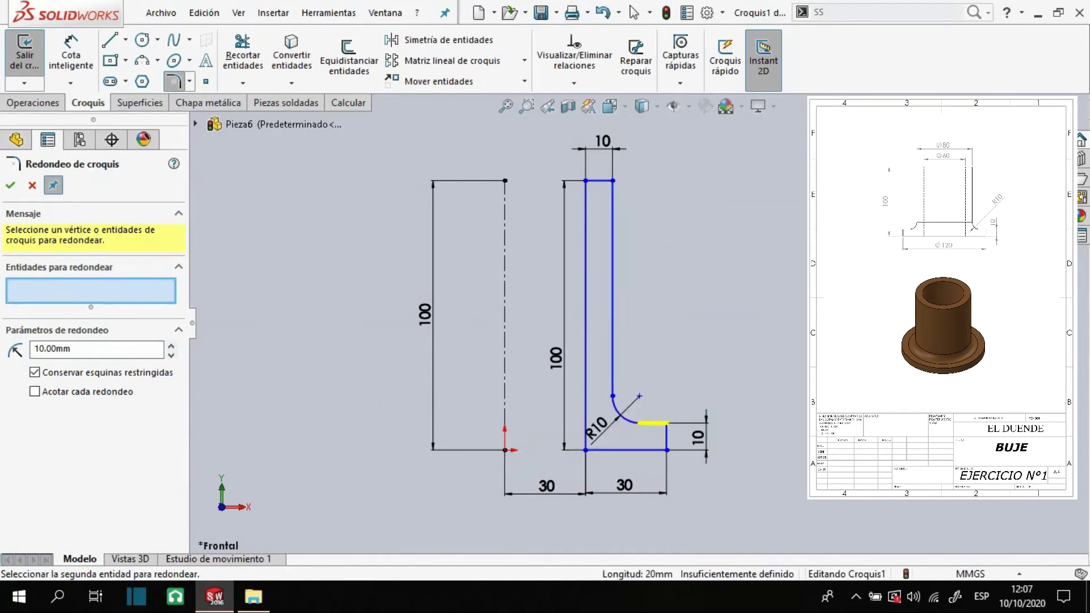
scroll(550, 457, "up", 2)
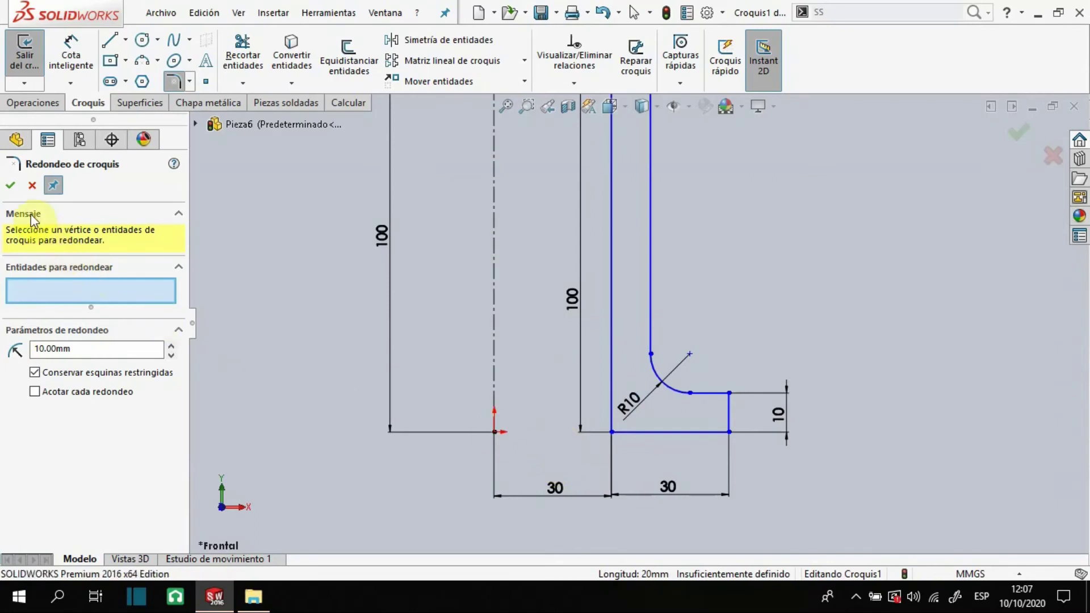
left_click(11, 186)
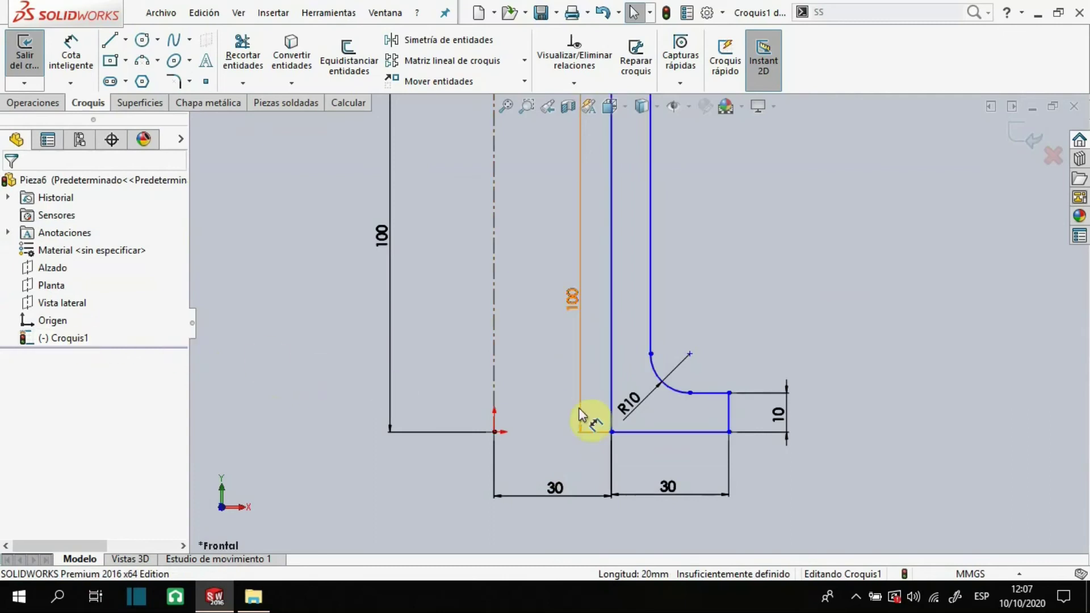
Add a Horizontal relation between the origin point and the profile's inner lower corner
left_click(495, 432)
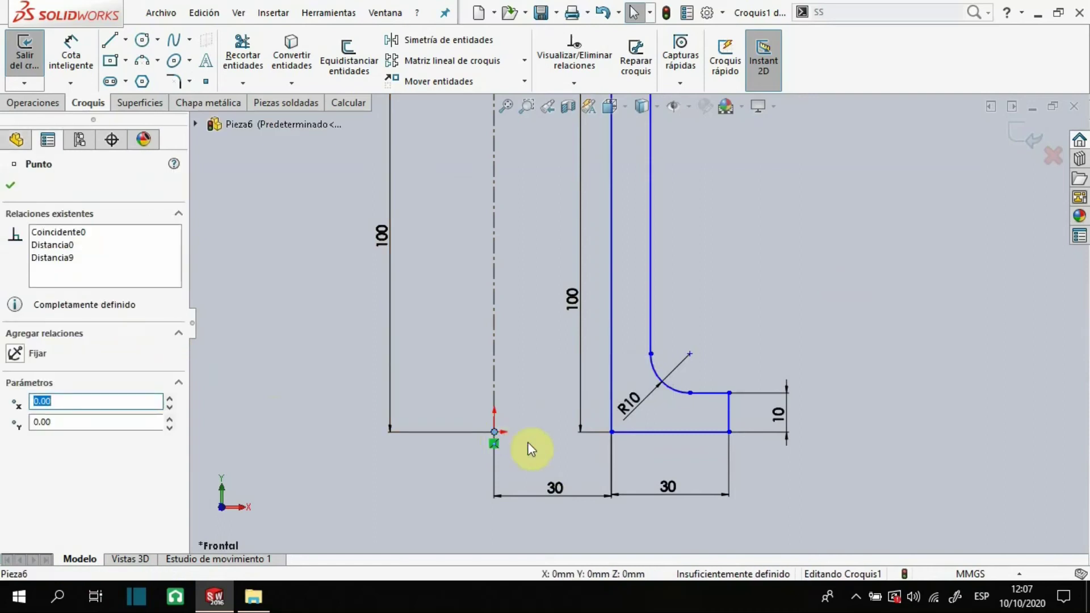
left_click(611, 432, "ctrl")
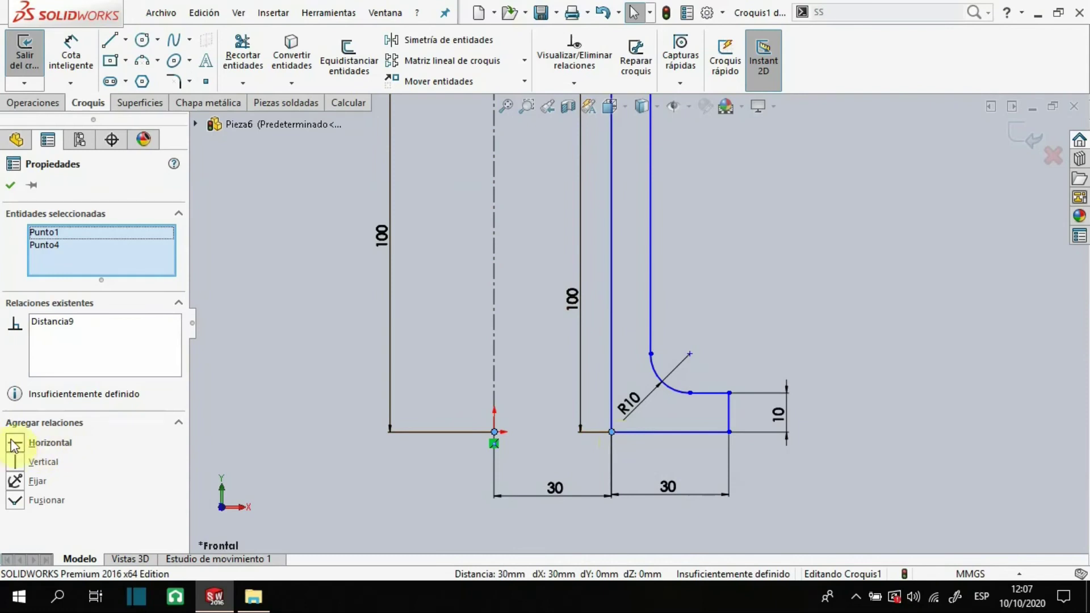
left_click(14, 444)
left_click(280, 420)
key("f")
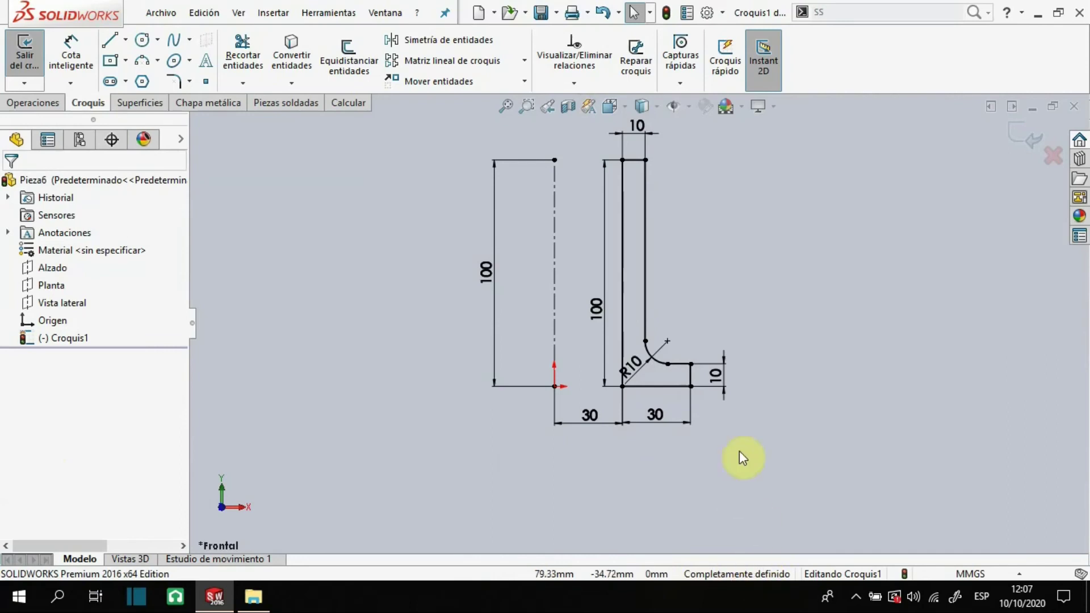
Finish the sketch and revolve the profile 360° about the vertical construction line into a solid
left_click(1014, 135)
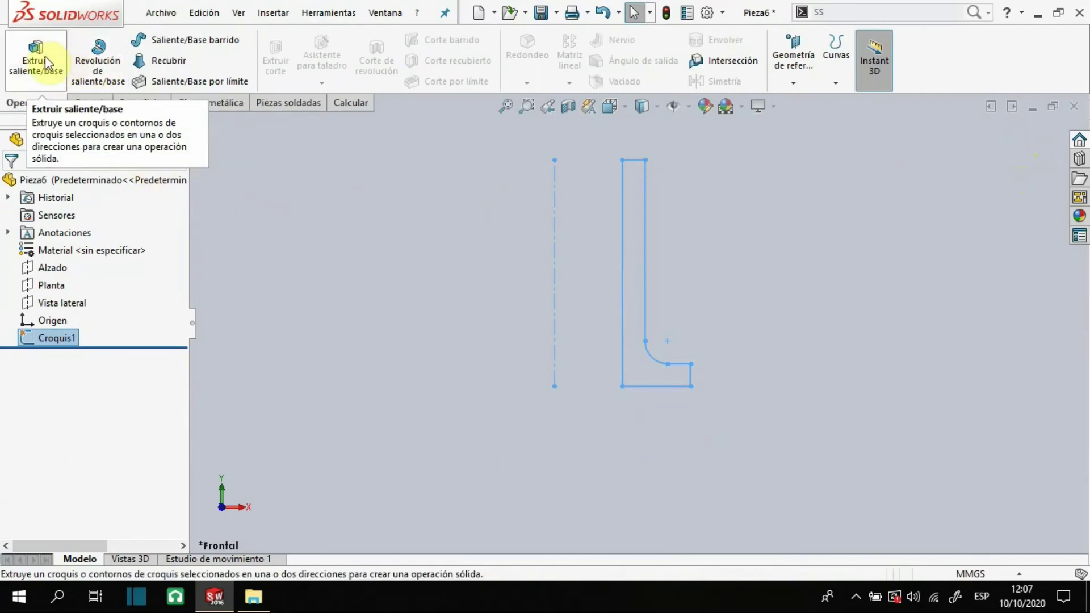
left_click(106, 63)
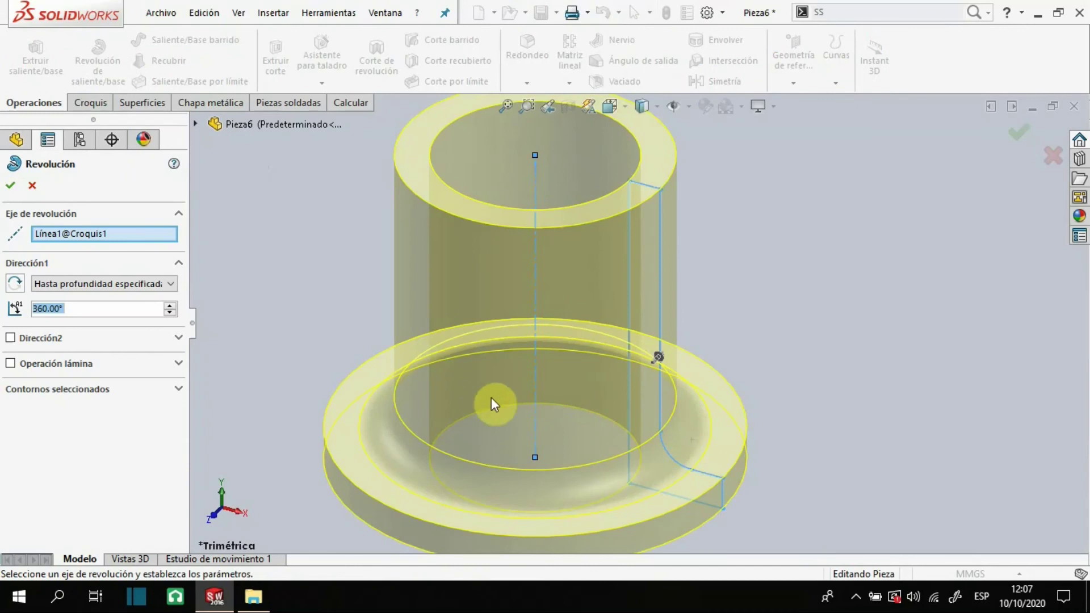
left_click(1014, 144)
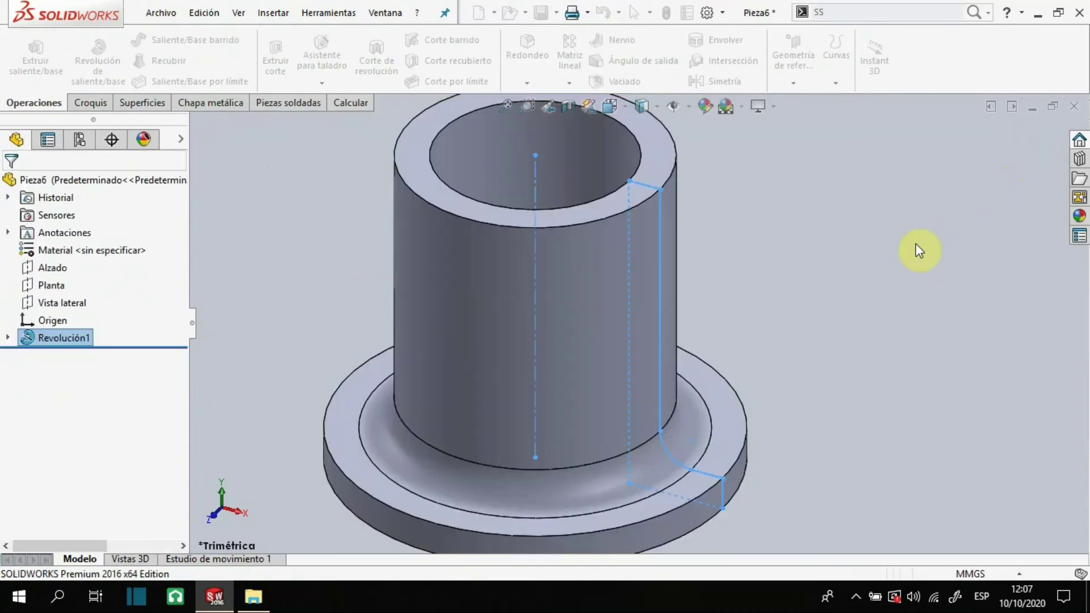
left_click(896, 281)
scroll(885, 291, "up", 2)
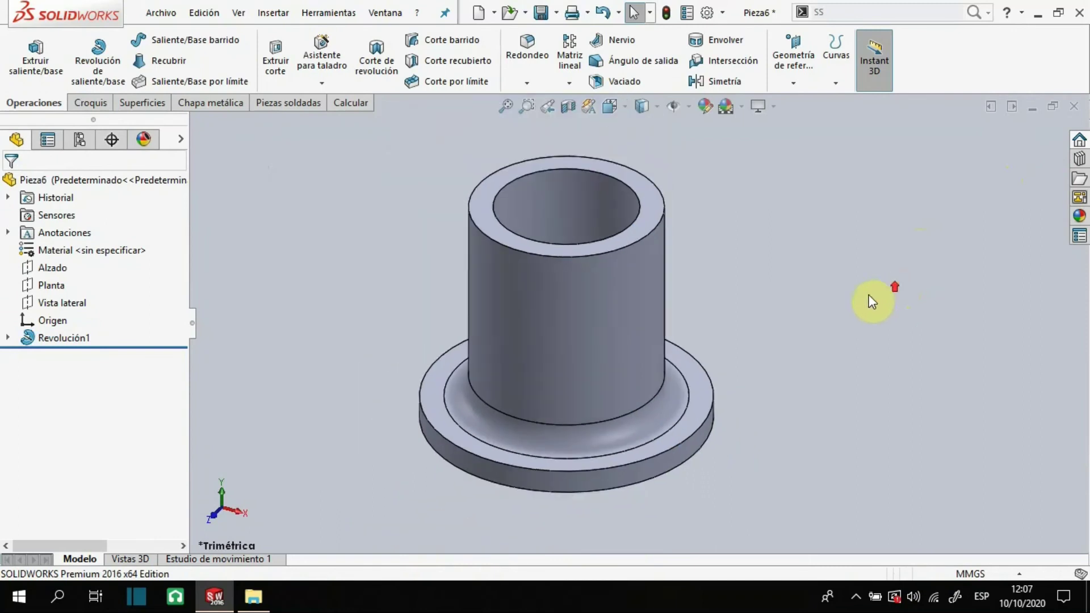
scroll(721, 319, "up", 2)
mouse_move(721, 319)
middle_mouse_down()
mouse_move(728, 291)
mouse_move(708, 236)
mouse_move(730, 288)
middle_mouse_up()
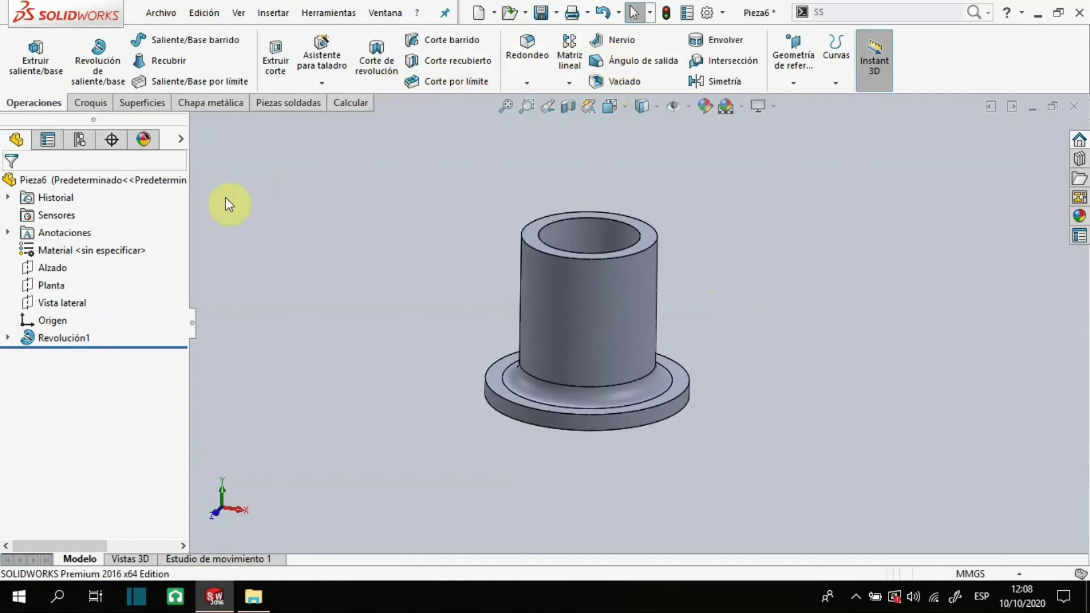
Apply the material Bronce de aluminio from the Aleaciones de cobre category to the revolved bushing
right_click(112, 250)
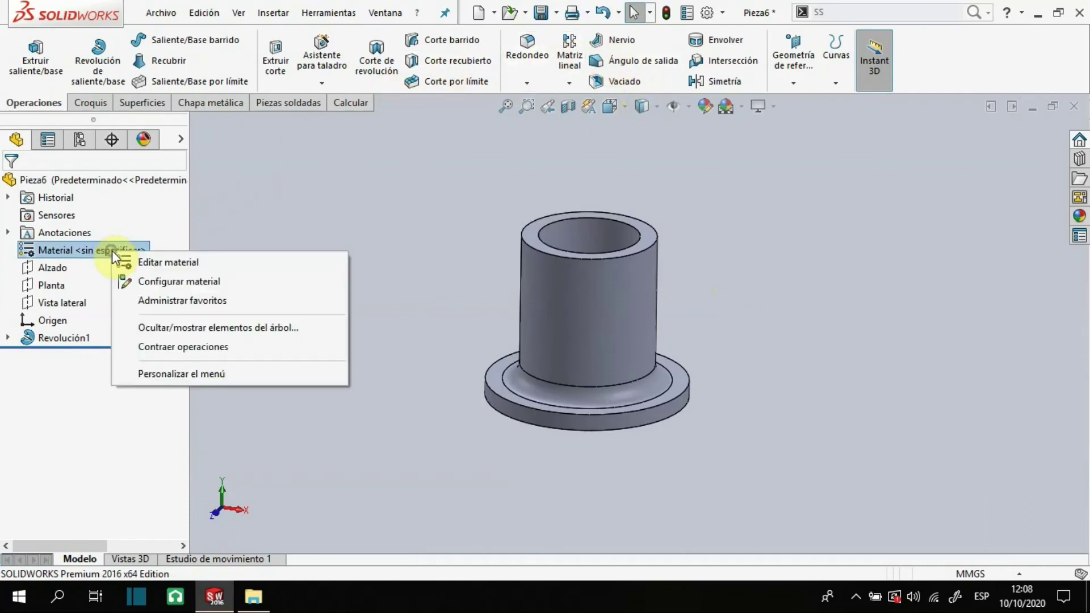
left_click(155, 263)
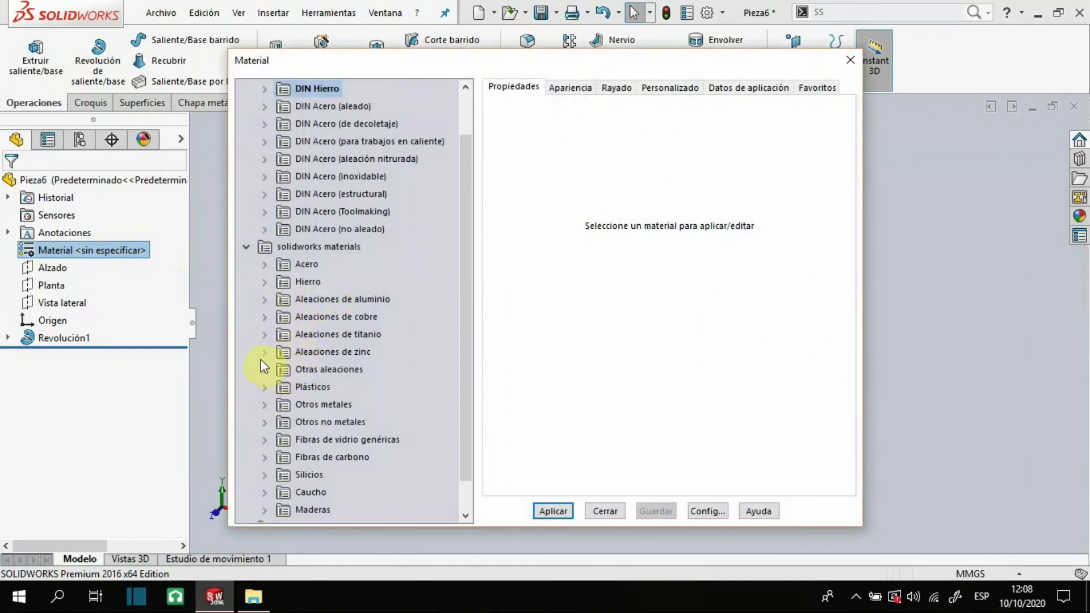
left_click(264, 318)
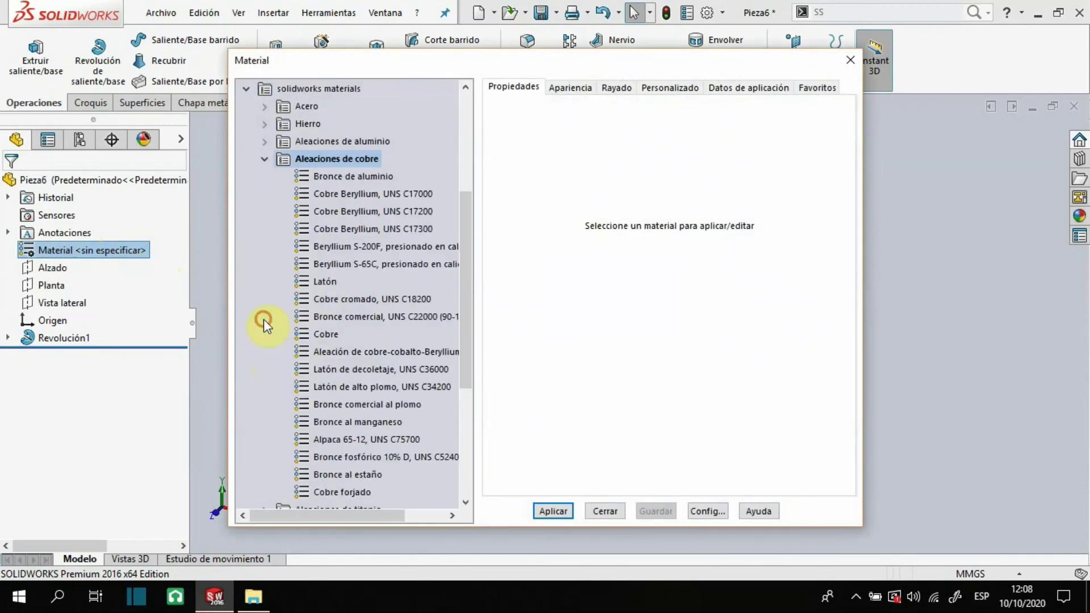
left_click(348, 179)
left_click(551, 511)
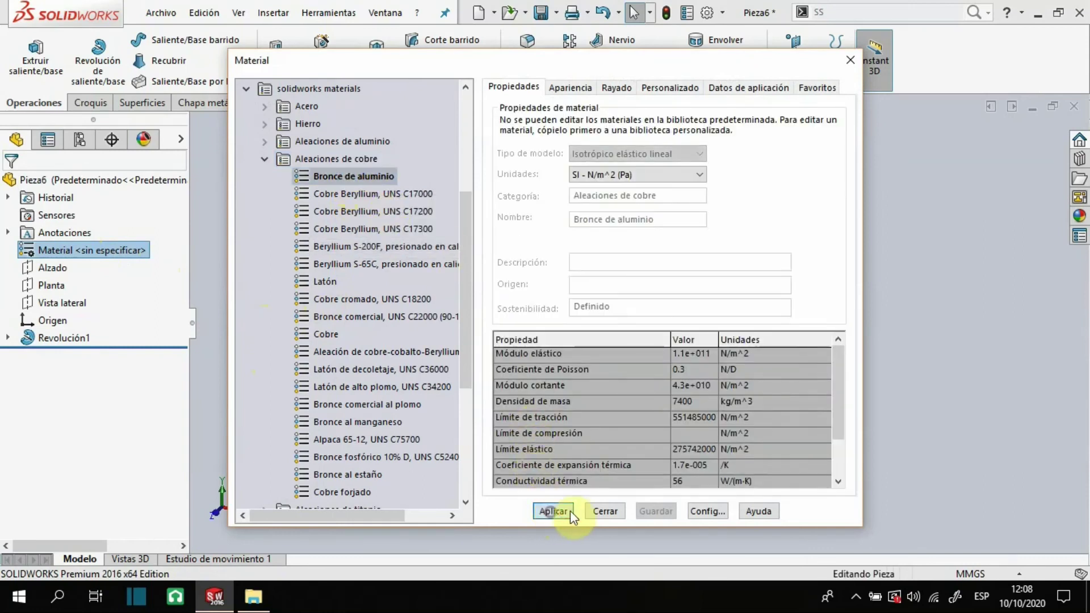
left_click(603, 511)
middle_click_drag(479, 421, 437, 435)
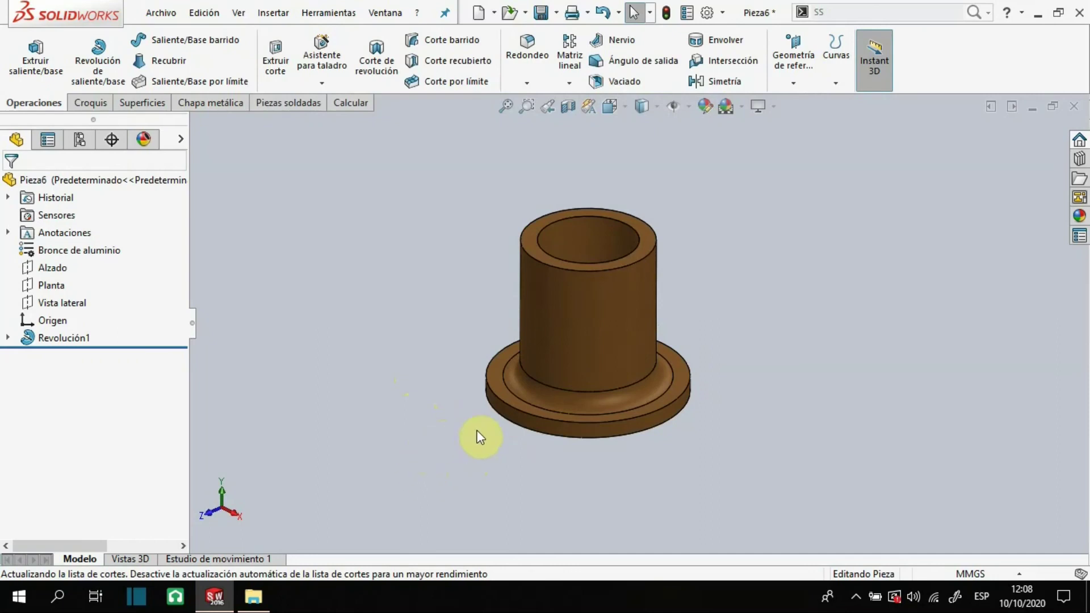
scroll(493, 425, "down", 1)
scroll(493, 424, "up", 2)
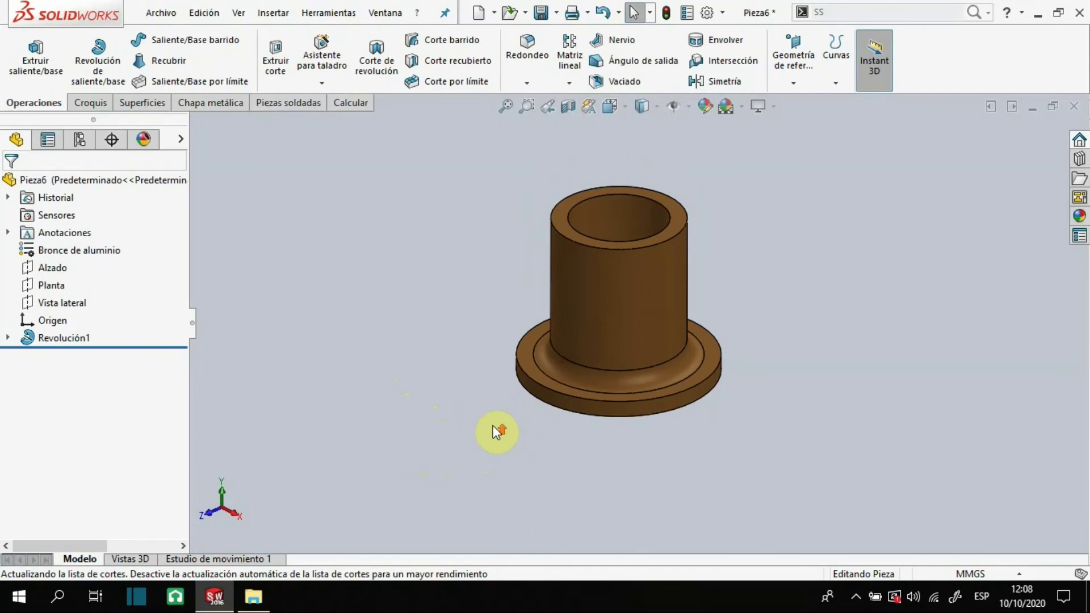